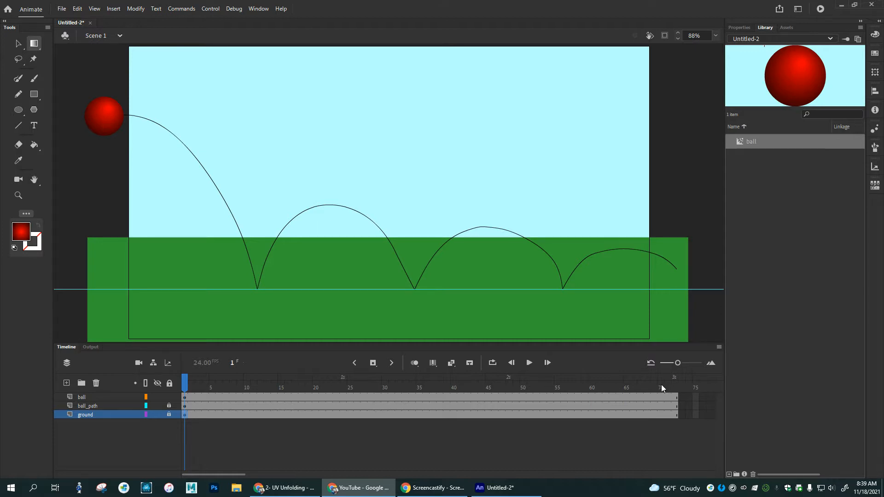
Step: Move the ball at frame 1 of the ball layer so its centre sits at the start of the path curve
click(185, 397)
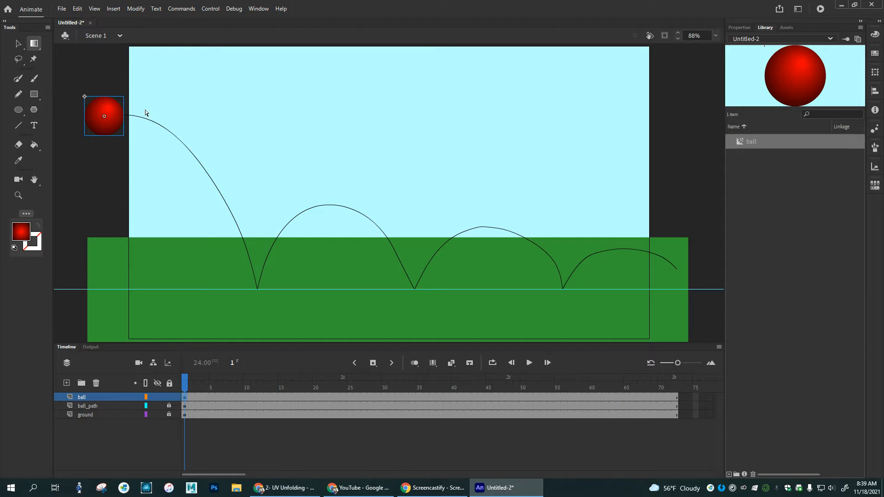
click(18, 44)
drag(102, 104, 122, 112)
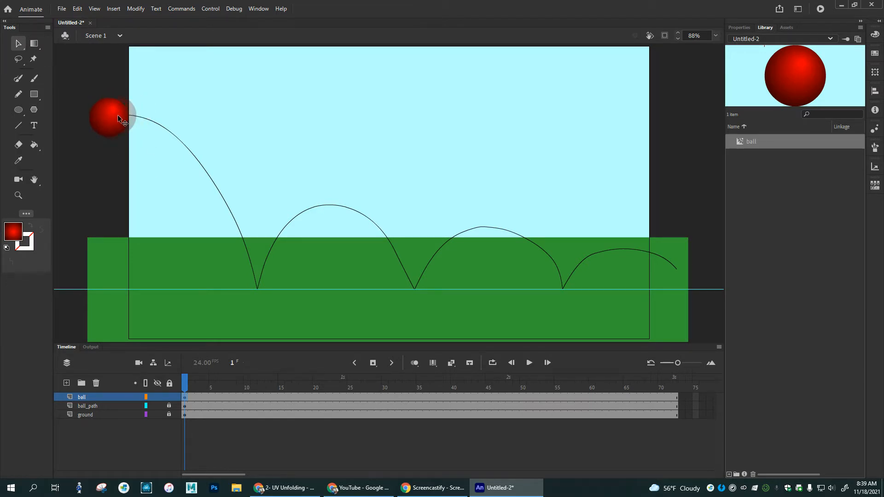
drag(121, 112, 120, 109)
Step: Convert frame 72 of the ball layer to a keyframe and place the ball at the far end of the path
click(676, 399)
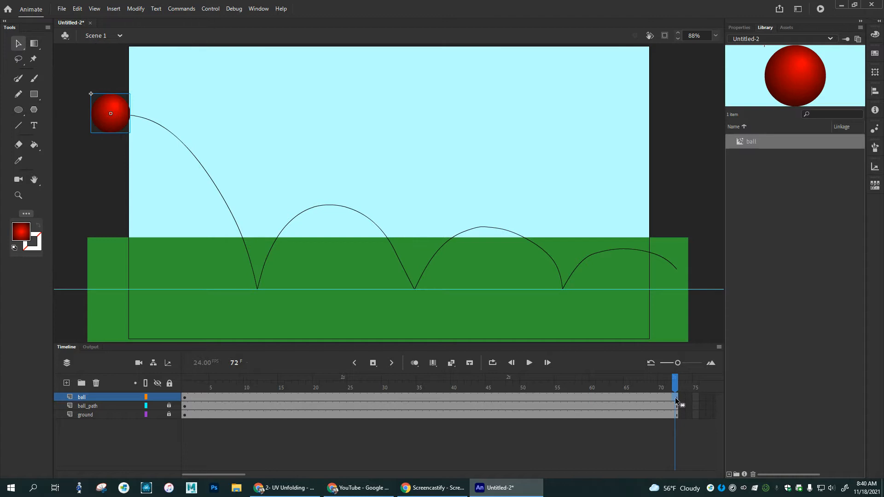
right_click(675, 397)
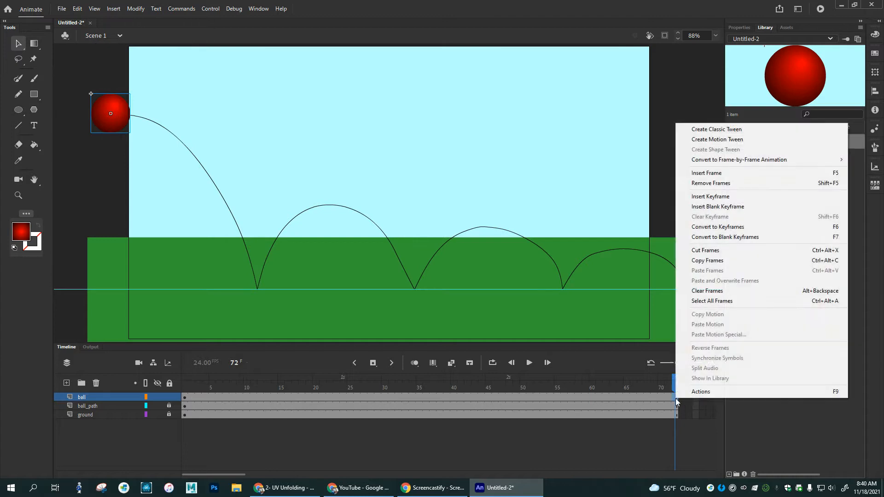
click(719, 230)
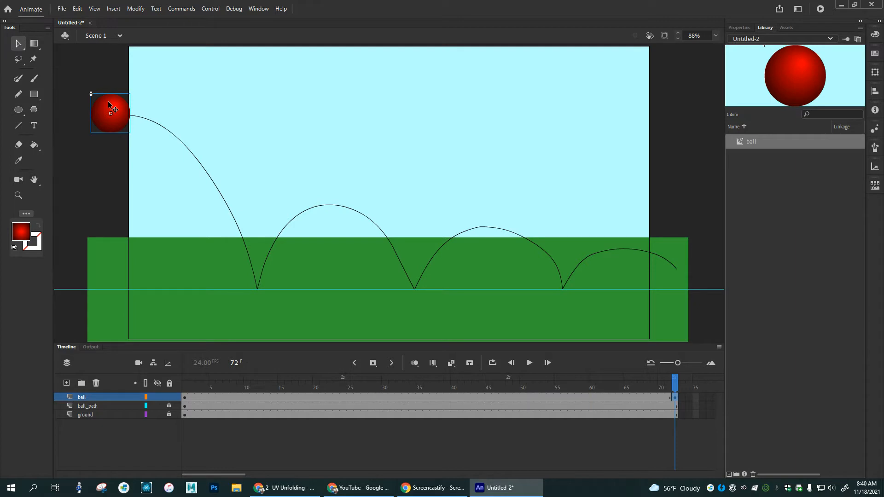
drag(110, 106, 675, 261)
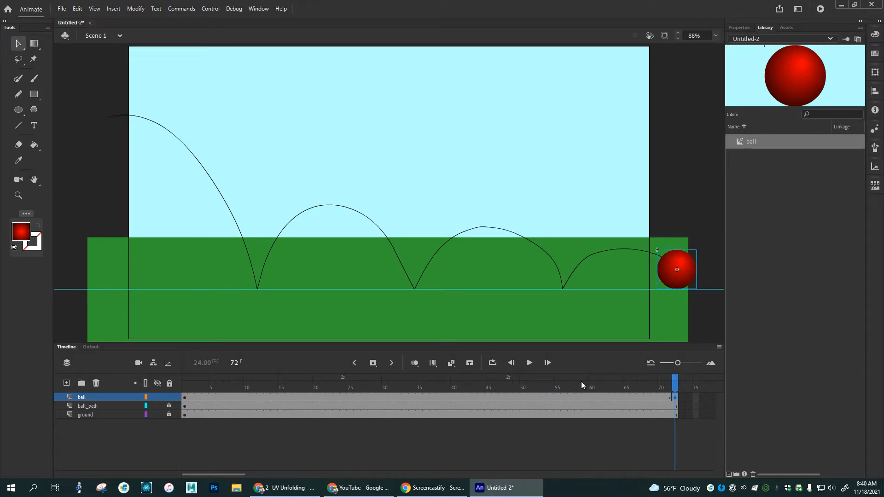
Step: Convert frame 15 of the ball layer to a keyframe and place the ball at the path's first ground contact
drag(676, 388, 669, 421)
drag(676, 389, 205, 388)
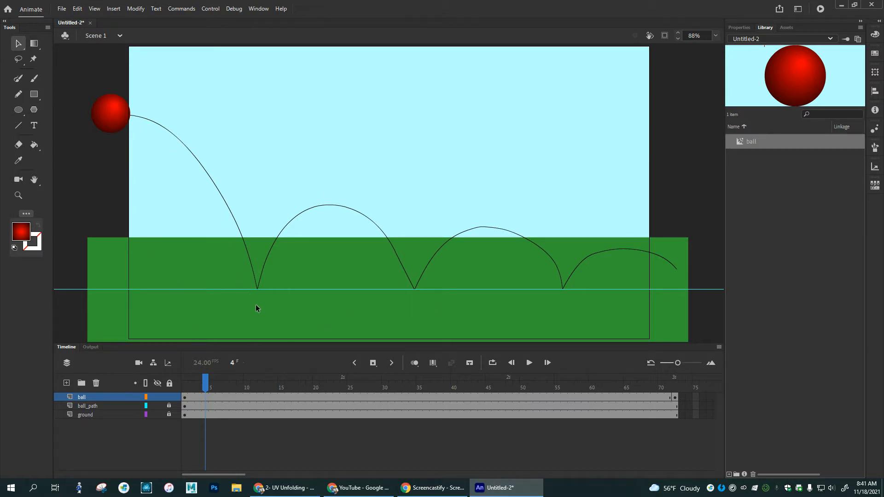
drag(211, 388, 281, 384)
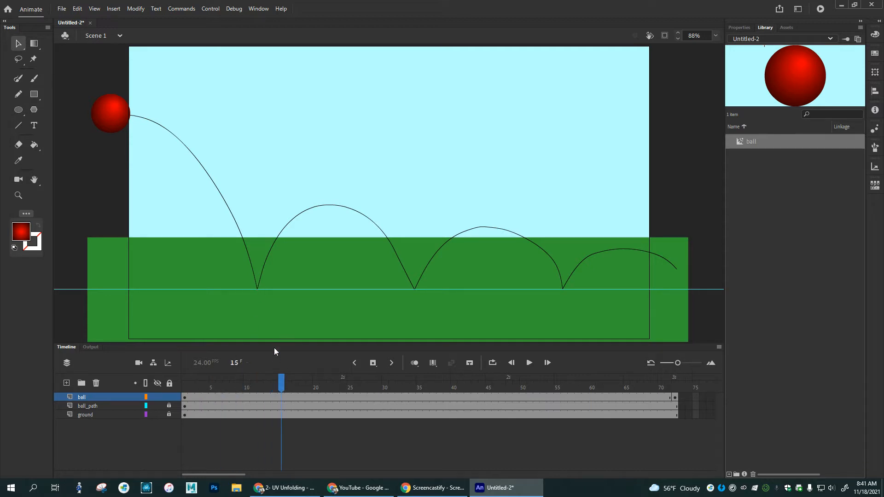
click(282, 398)
mouse_move(281, 381)
mouse_down()
mouse_move(241, 382)
mouse_move(281, 384)
mouse_up()
click(281, 404)
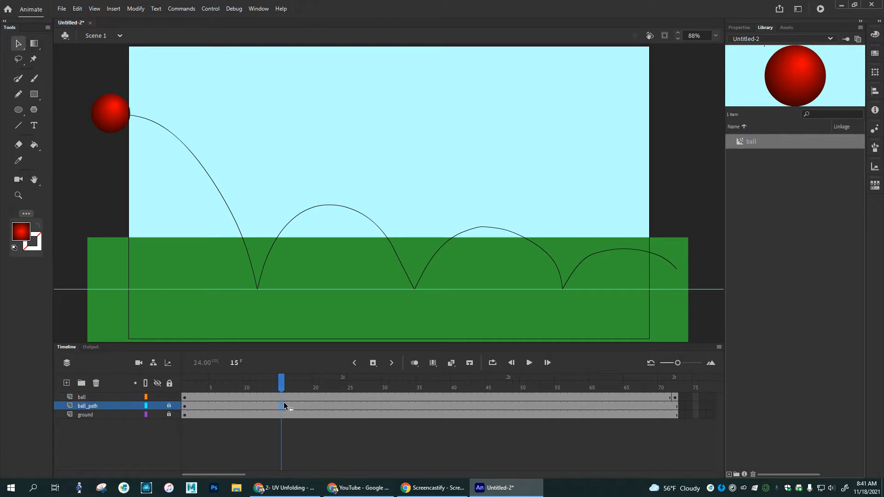
click(281, 396)
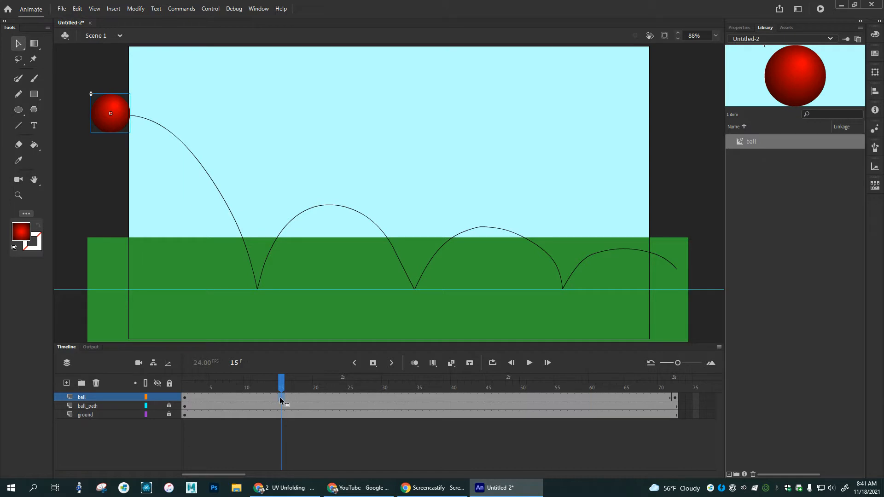
right_click(280, 397)
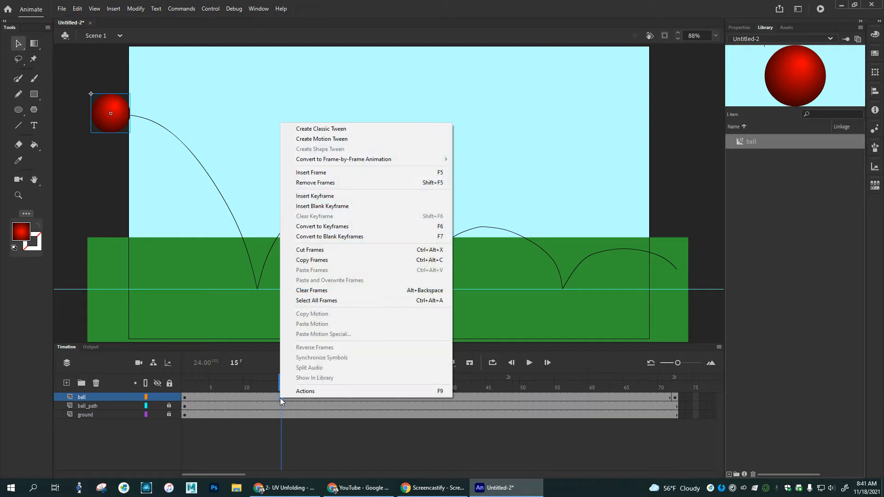
click(352, 228)
drag(122, 108, 267, 266)
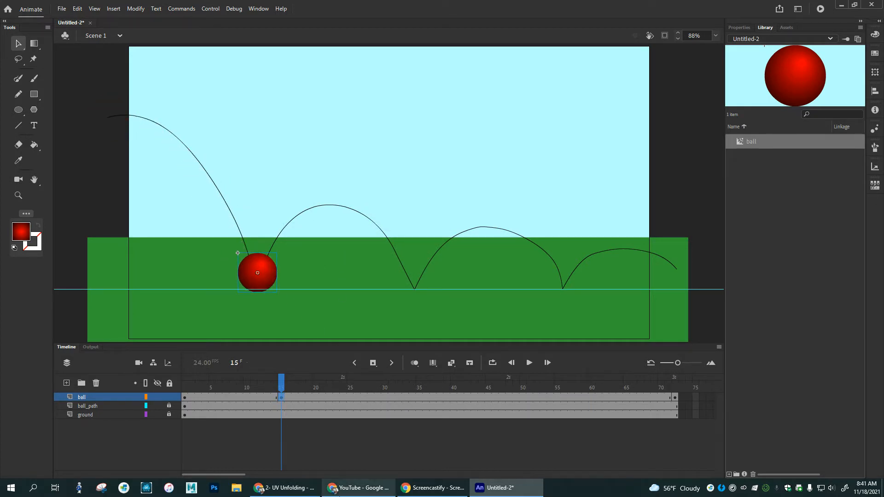
Step: Add a keyframe at frame 30 of the ball layer and place the ball at the second ground contact
mouse_move(283, 375)
mouse_down()
mouse_move(195, 369)
mouse_move(697, 384)
mouse_move(184, 379)
mouse_move(281, 383)
mouse_up()
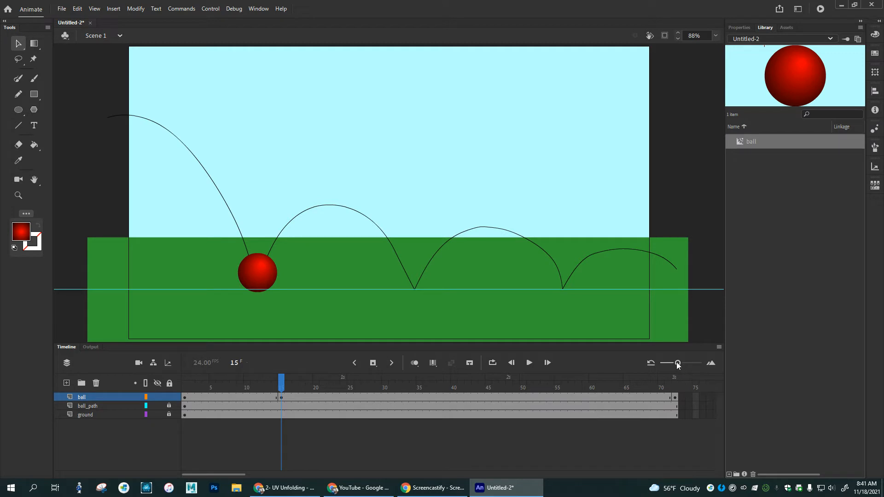
mouse_move(678, 363)
mouse_down()
mouse_move(693, 364)
mouse_move(668, 364)
mouse_move(677, 366)
mouse_up()
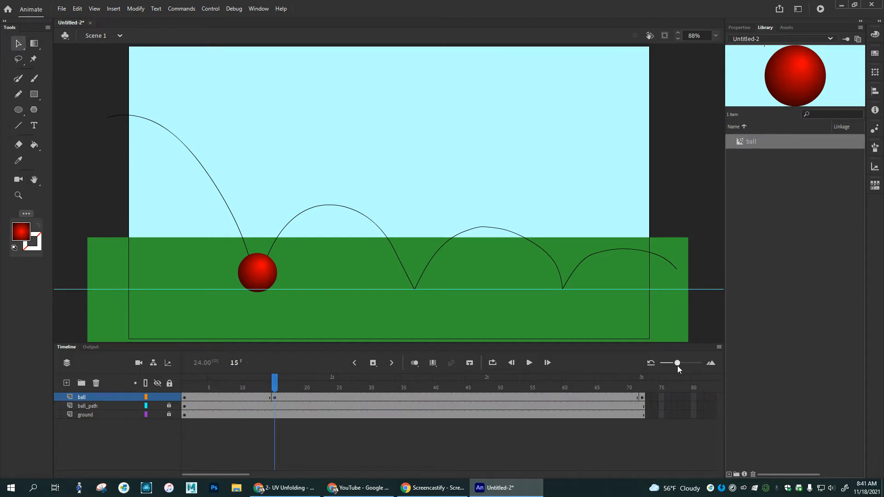
drag(678, 366, 679, 366)
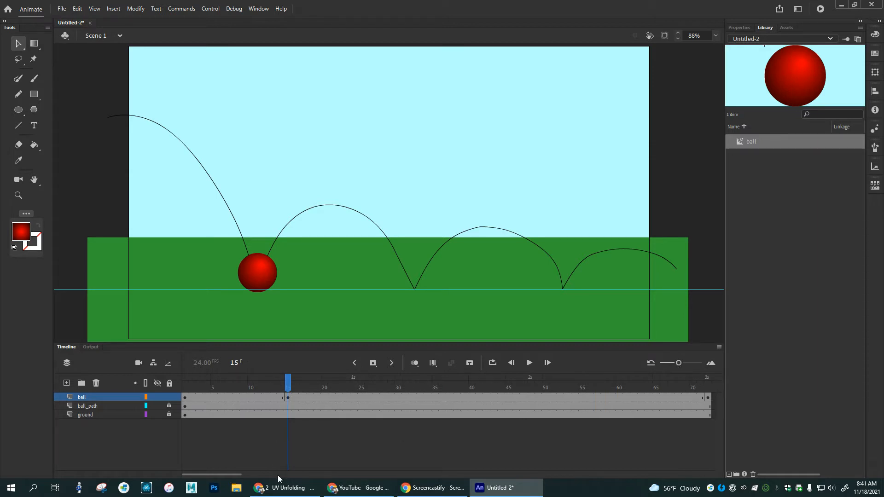
drag(201, 473, 164, 469)
click(397, 397)
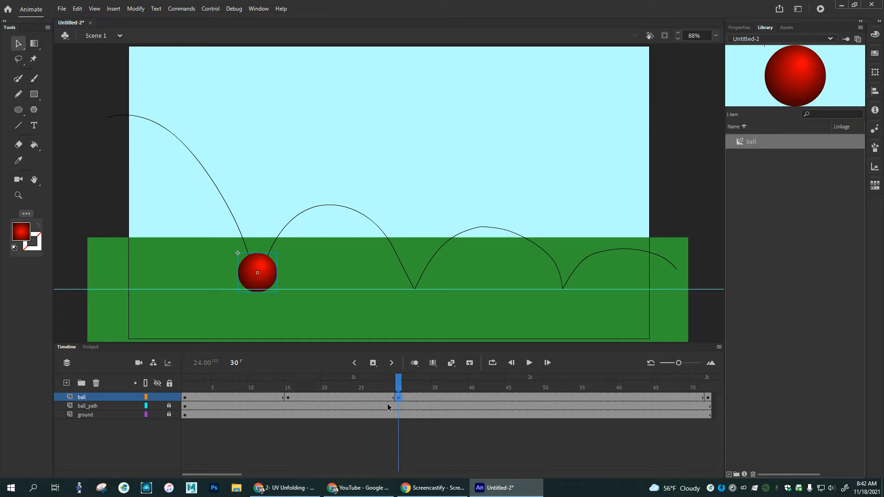
drag(277, 265, 421, 270)
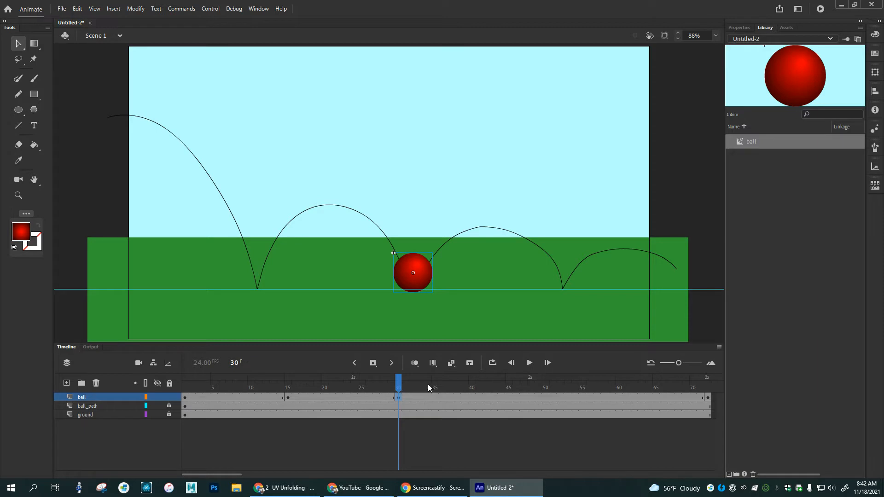
Step: Add a keyframe at frame 41 of the ball layer and place the ball at the third ground contact
click(480, 397)
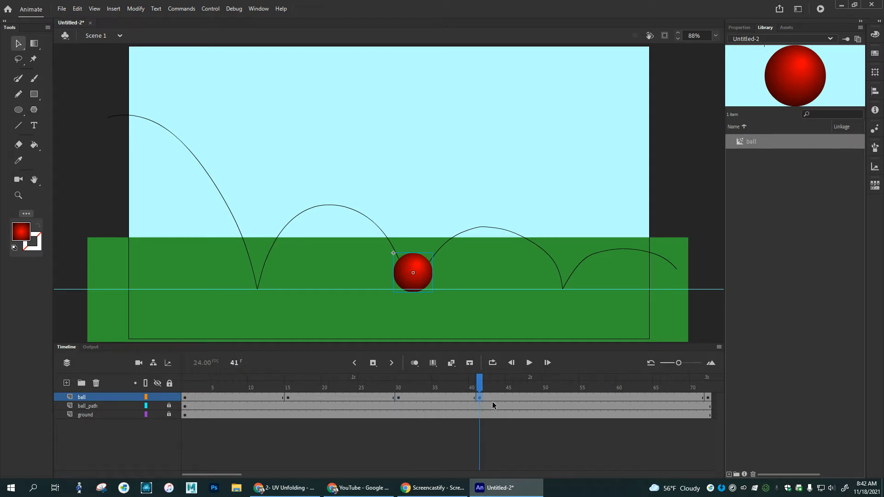
drag(431, 270, 576, 269)
drag(485, 381, 532, 385)
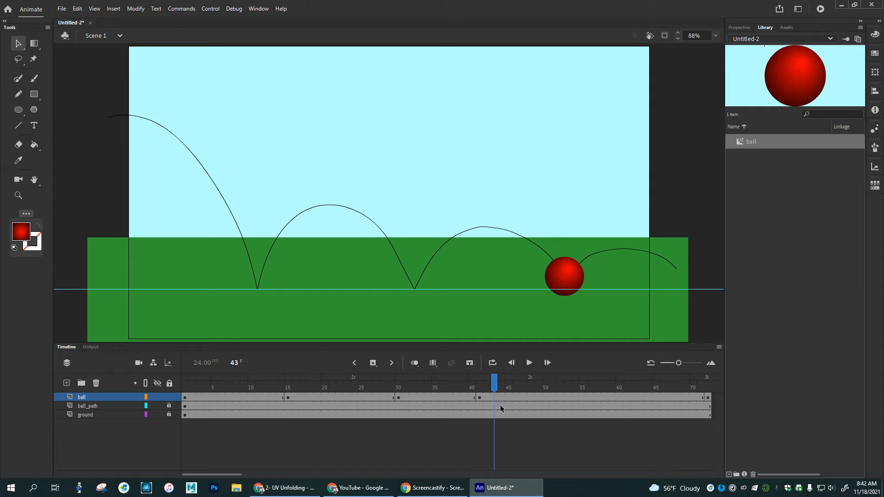
Step: Enable onion skinning and extend its range to the end of the animation, starting from frame 1
drag(499, 375, 185, 384)
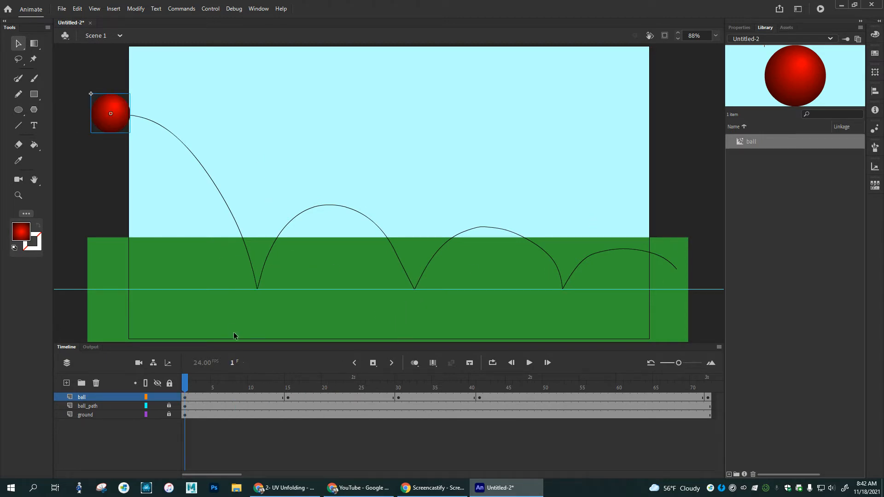
mouse_move(186, 384)
mouse_down()
mouse_move(303, 392)
mouse_move(187, 388)
mouse_up()
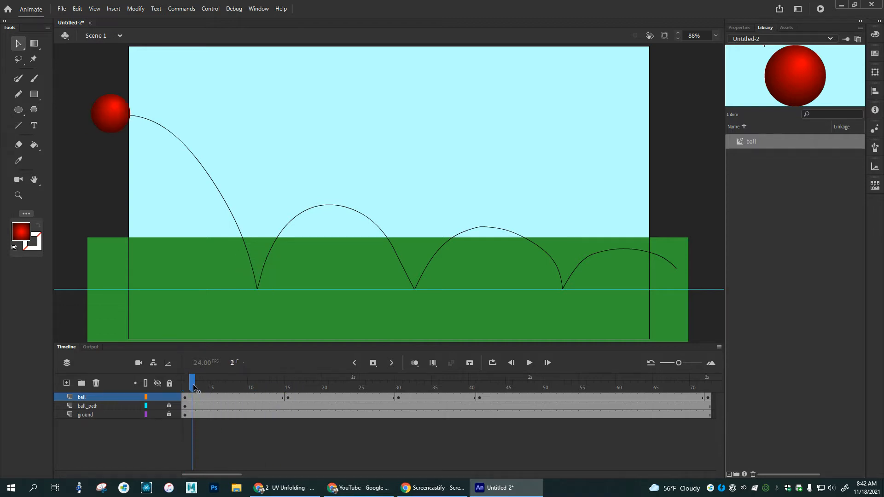
click(415, 363)
drag(186, 382, 229, 382)
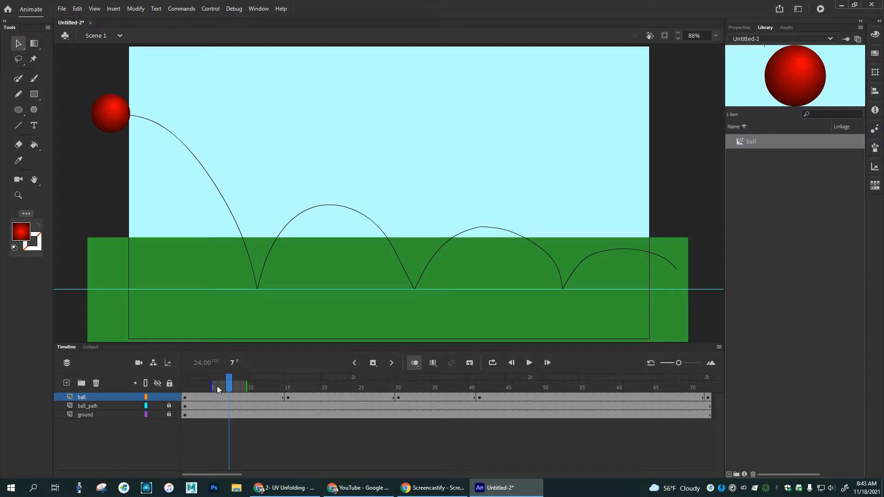
drag(212, 385, 183, 385)
drag(247, 386, 706, 384)
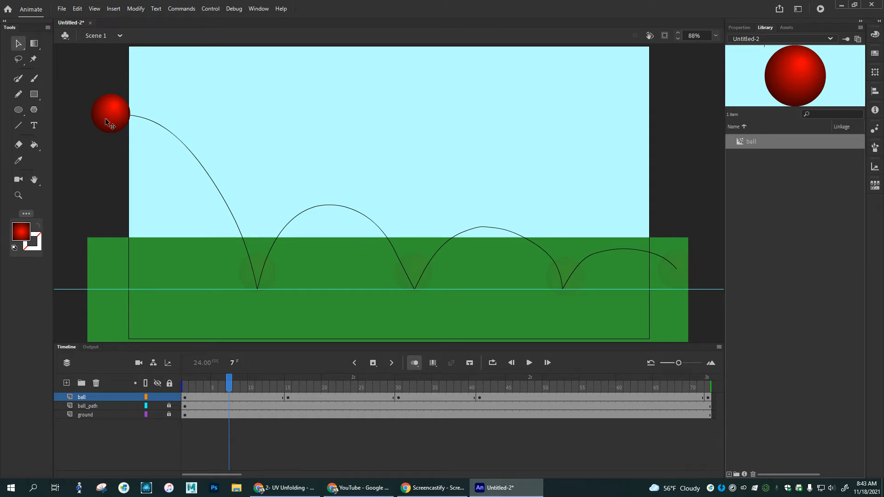
Step: Add a ball keyframe at frame 8 and place the ball on the path partway down the first fall
mouse_move(230, 384)
mouse_down()
mouse_move(184, 387)
mouse_move(246, 380)
mouse_move(693, 391)
mouse_move(197, 391)
mouse_move(236, 388)
mouse_up()
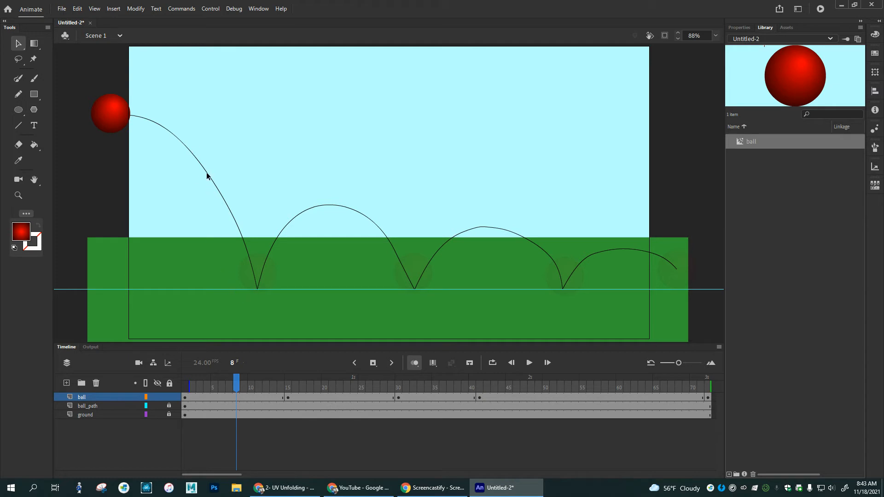
click(233, 397)
drag(121, 108, 220, 172)
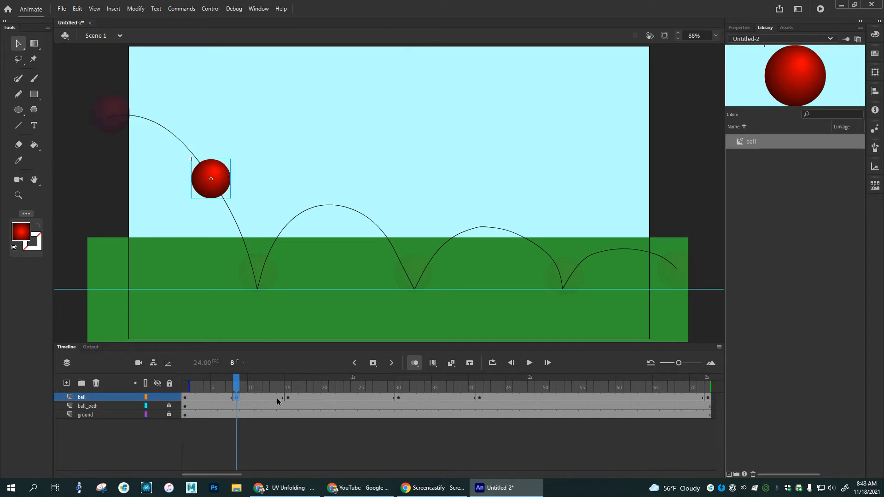
Step: Add a ball keyframe at frame 23 and place the ball at the peak of the first bounce
drag(238, 383, 347, 385)
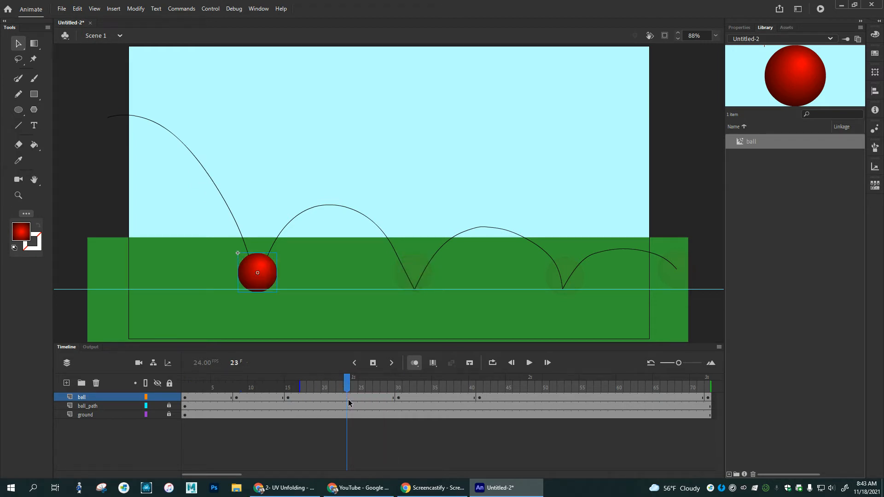
click(347, 399)
key(F6)
drag(267, 275, 338, 207)
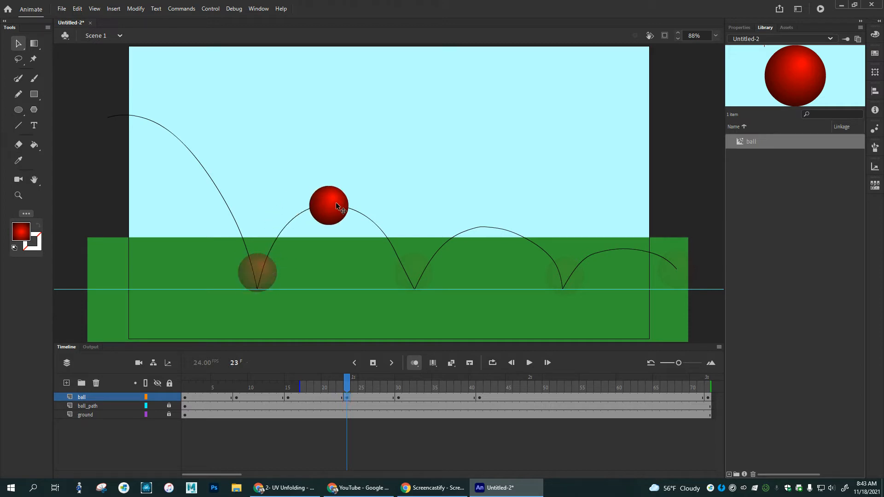
Step: Add a ball keyframe at frame 36 and place the ball at the peak of the second bounce
drag(348, 385, 376, 370)
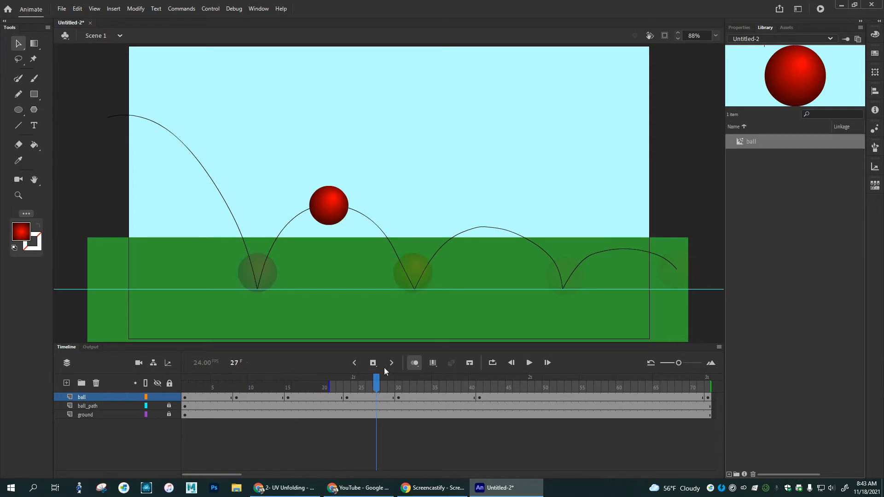
drag(377, 386, 443, 388)
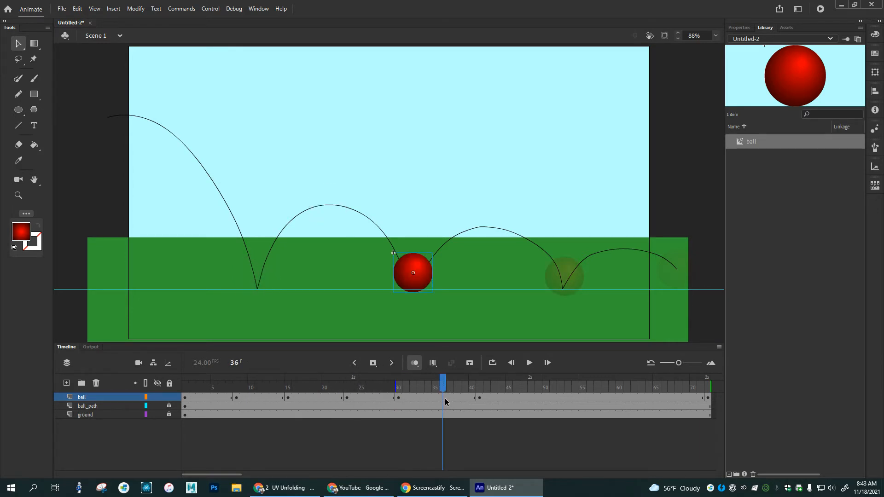
click(443, 398)
drag(426, 278, 501, 233)
Step: Add a ball keyframe at frame 44 and place the ball at the peak of the last bounce
drag(444, 386, 502, 387)
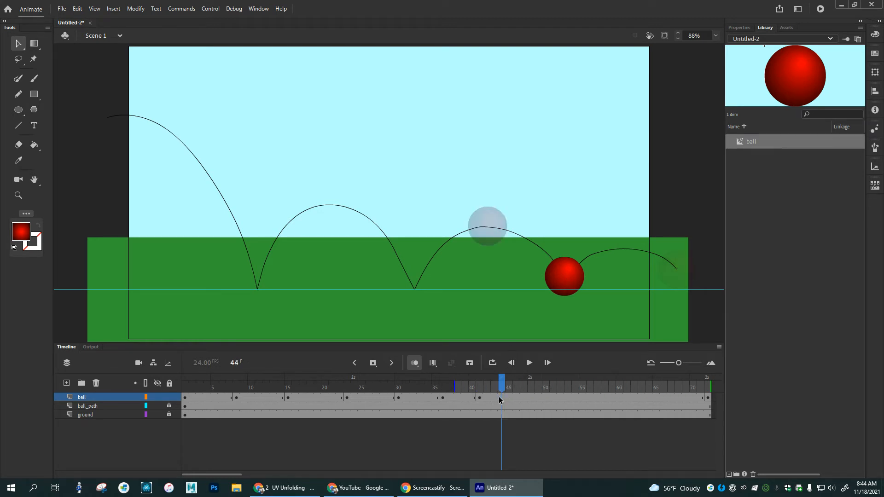
click(501, 397)
drag(560, 287, 623, 257)
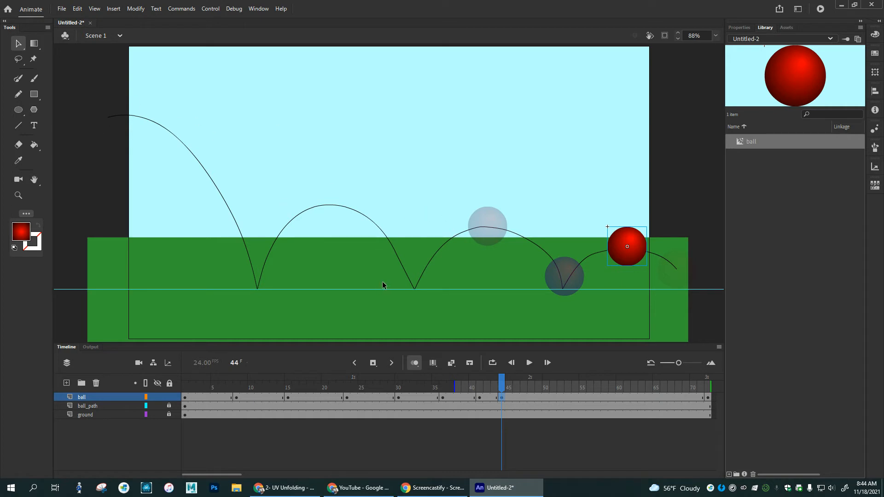
Step: Move the ball layer's final keyframe from frame 72 to frame 47 and return the playhead to the beginning
click(708, 399)
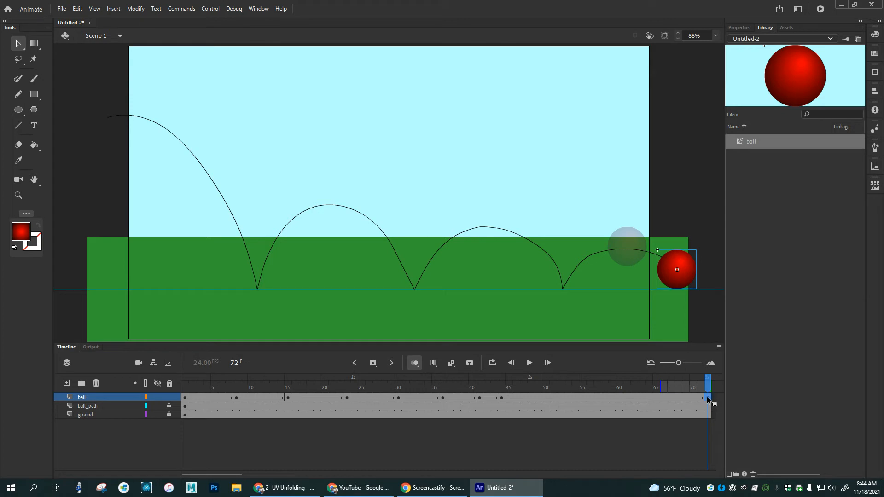
drag(595, 402, 207, 366)
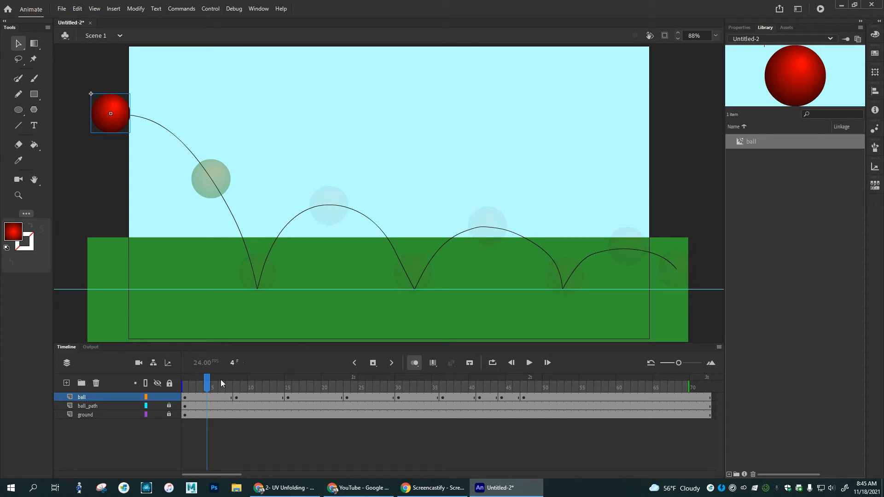
drag(208, 386, 197, 387)
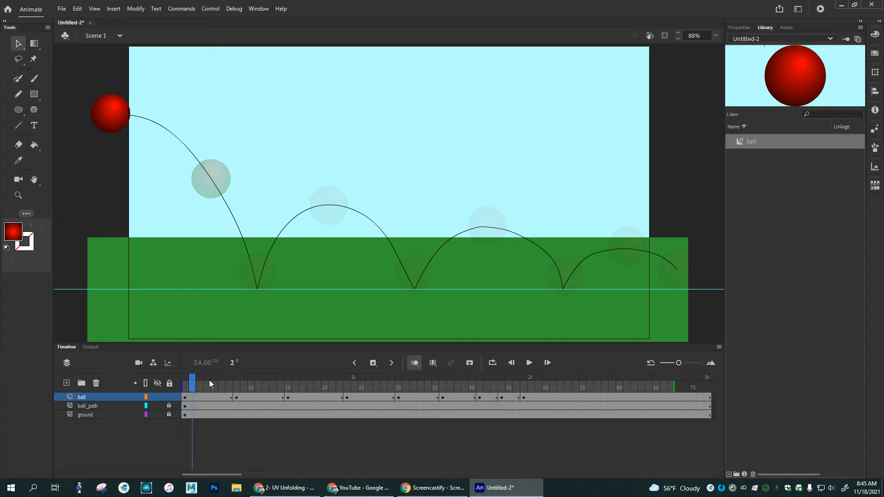
Step: Add ball keyframes at frames 2 and 3, moving the ball a little further along the start of the path in each
click(192, 396)
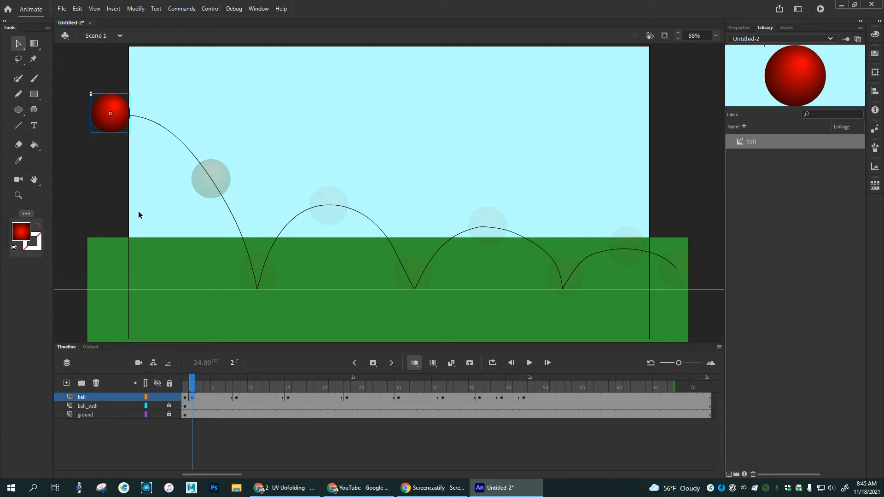
mouse_move(127, 118)
mouse_down()
mouse_move(145, 115)
mouse_move(139, 107)
mouse_up()
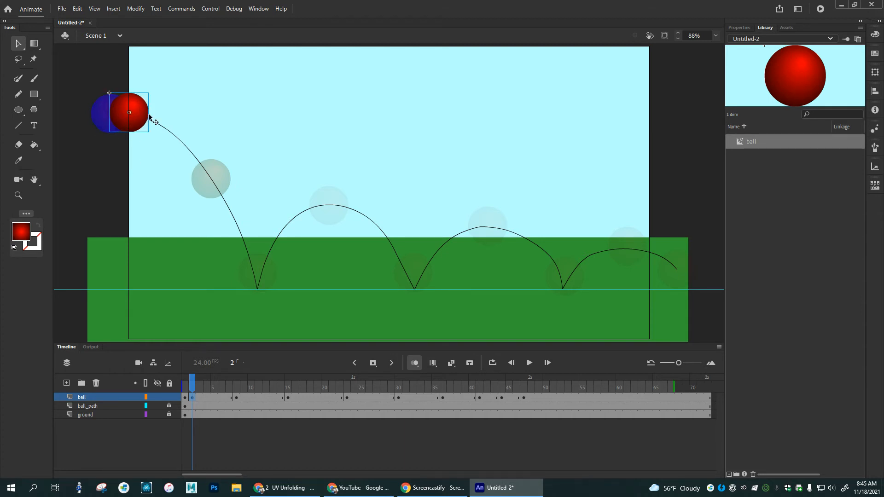
click(200, 397)
key(F6)
key(F6)
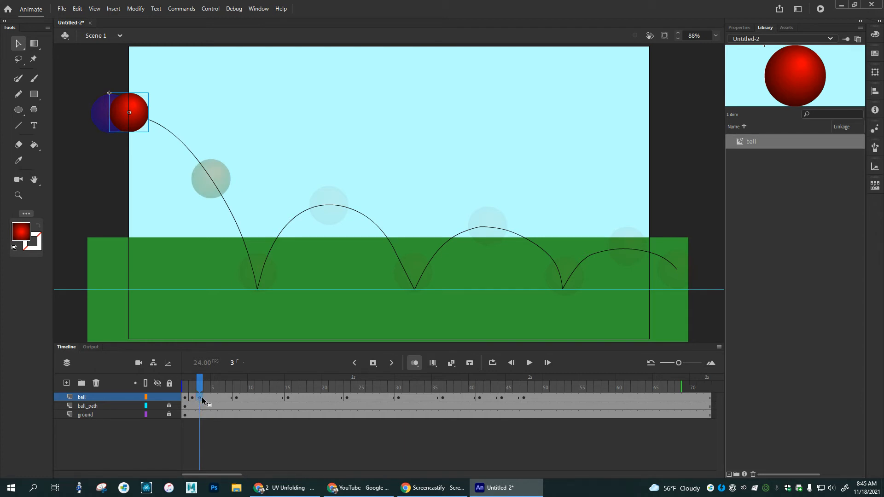
drag(139, 116, 155, 117)
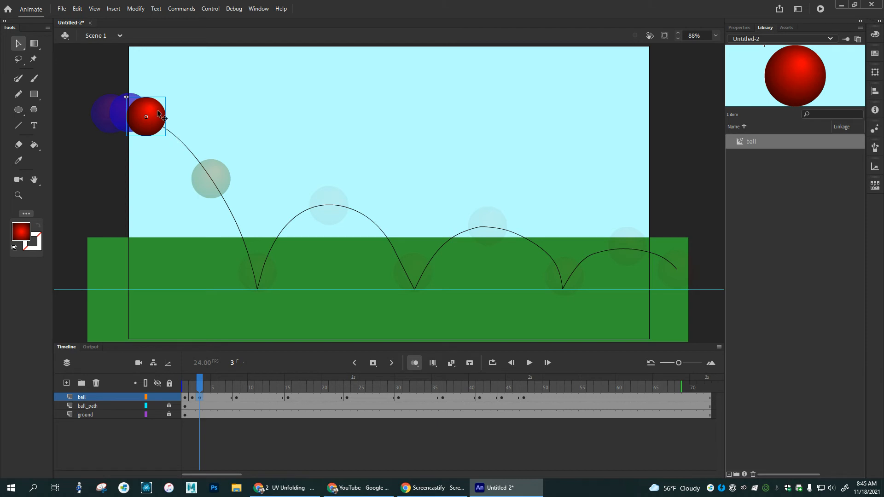
Step: Add ball keyframes at frames 4 and 5, moving the ball down the first drop with slightly wider spacing each time
key(F6)
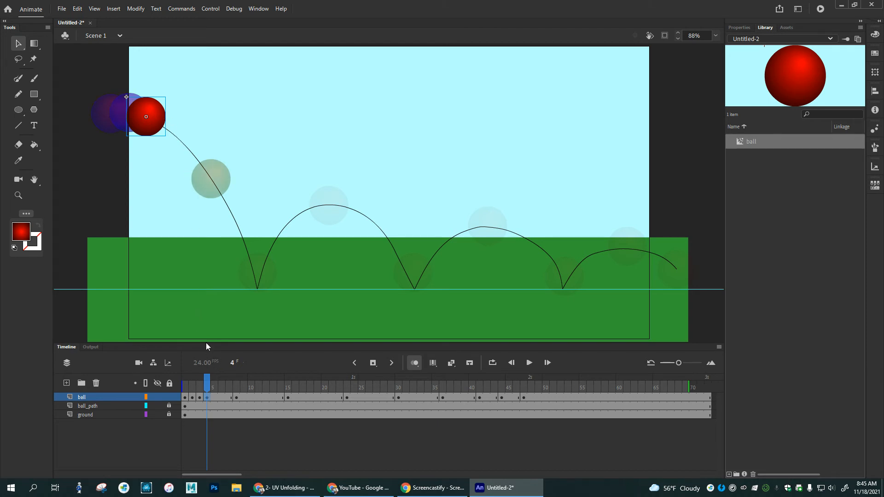
drag(157, 121, 183, 138)
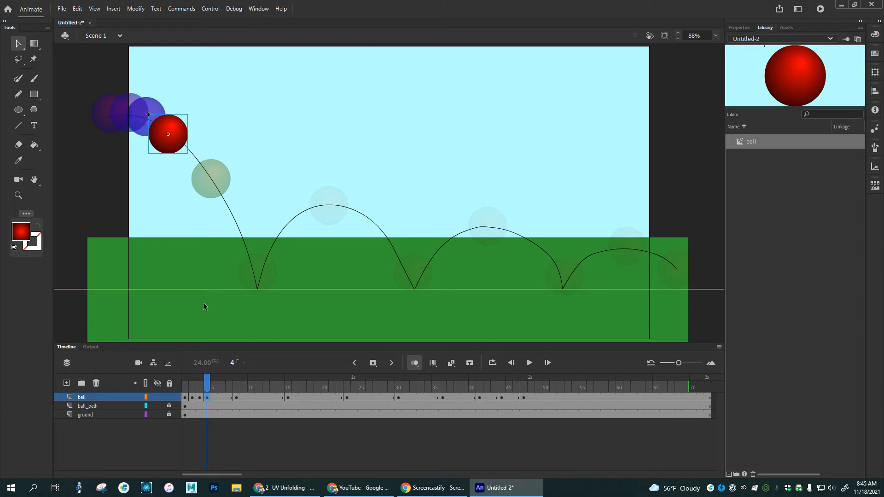
mouse_move(208, 387)
mouse_down()
mouse_move(184, 386)
mouse_move(206, 386)
mouse_up()
click(215, 398)
key(F6)
drag(180, 130, 200, 157)
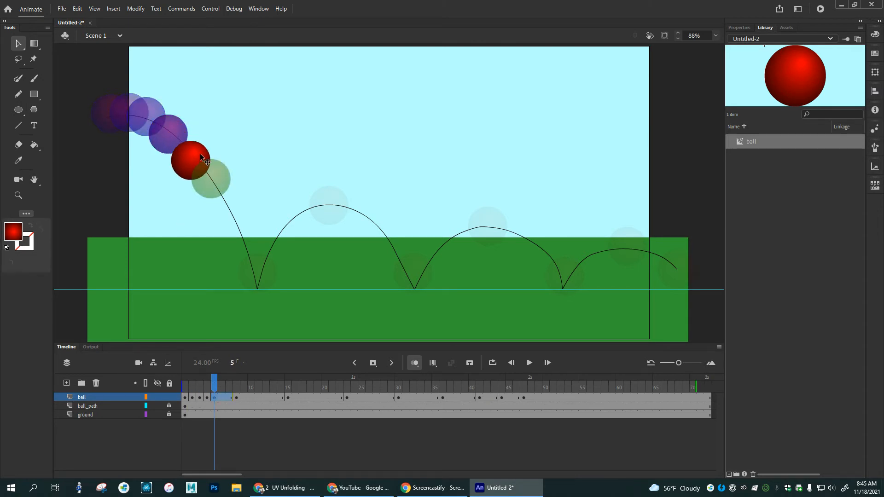
click(200, 150)
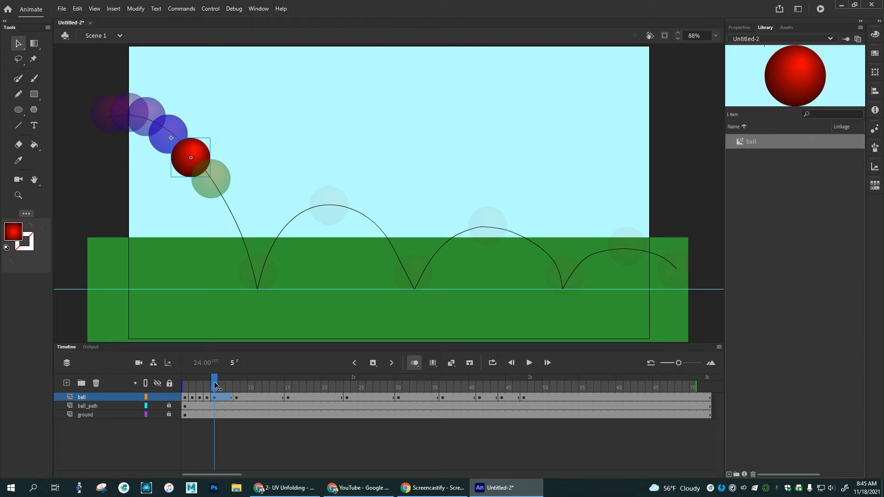
Step: Shift the ball in the frame 8 keyframe slightly further down the first drop and move that keyframe to frame 6
drag(216, 386, 171, 380)
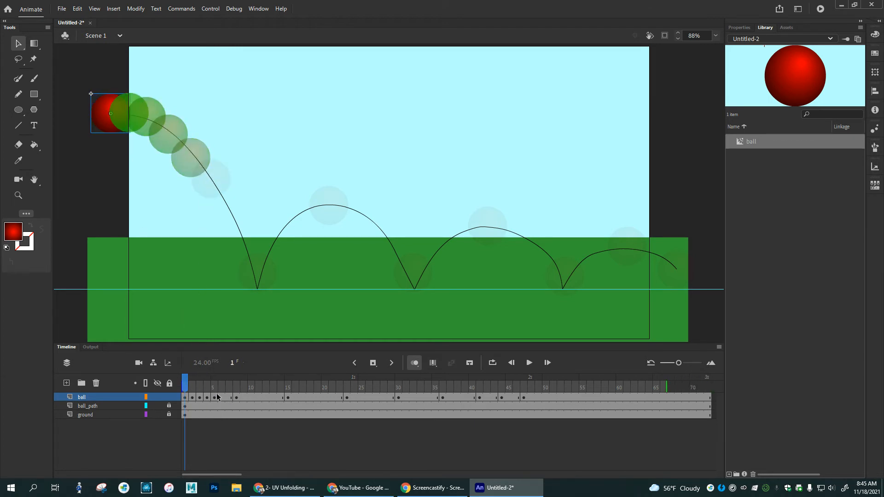
drag(188, 387, 222, 389)
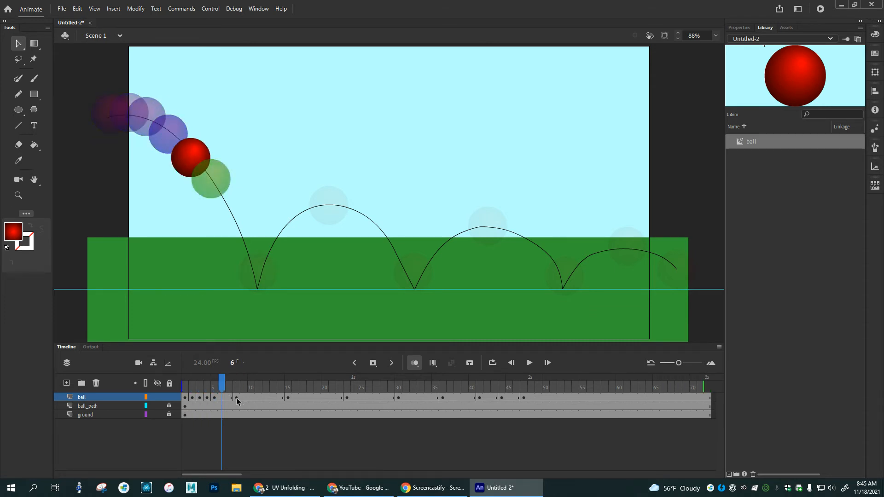
click(236, 398)
drag(219, 194, 224, 203)
click(239, 383)
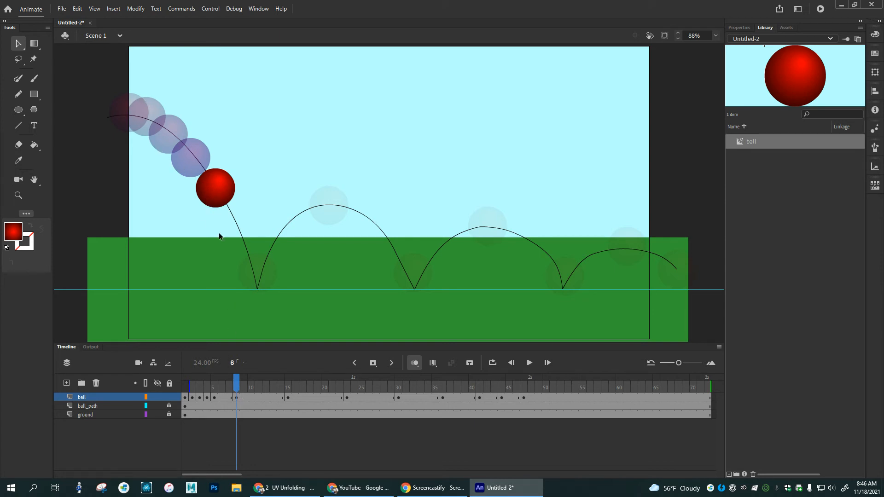
click(237, 399)
mouse_move(220, 400)
mouse_down()
mouse_move(164, 380)
mouse_move(233, 395)
mouse_up()
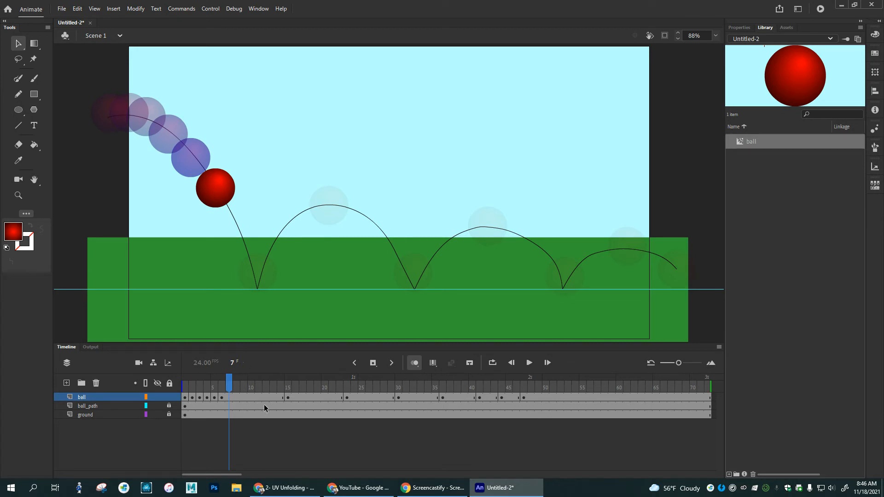
mouse_move(222, 386)
mouse_down()
mouse_move(206, 383)
mouse_move(237, 387)
mouse_up()
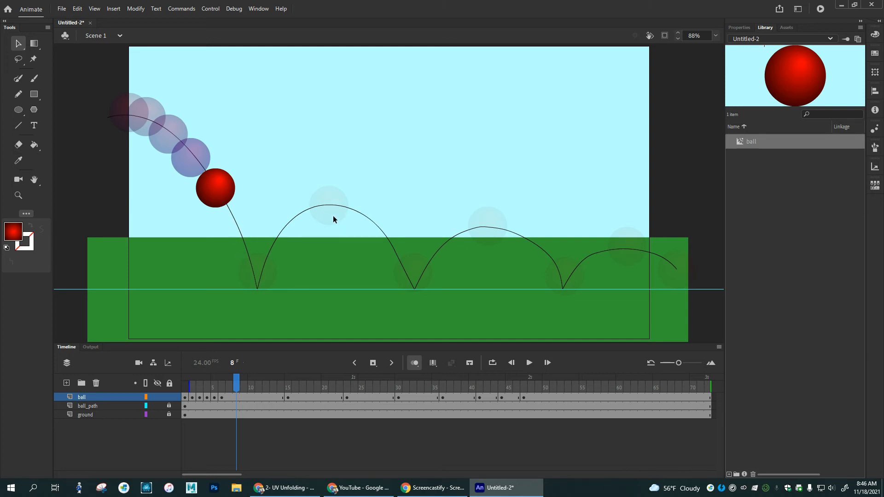
Step: Add ball keyframes at frames 22 and 21, placing the ball along the path on the rise just before the first bounce peak
drag(243, 384, 340, 392)
click(348, 399)
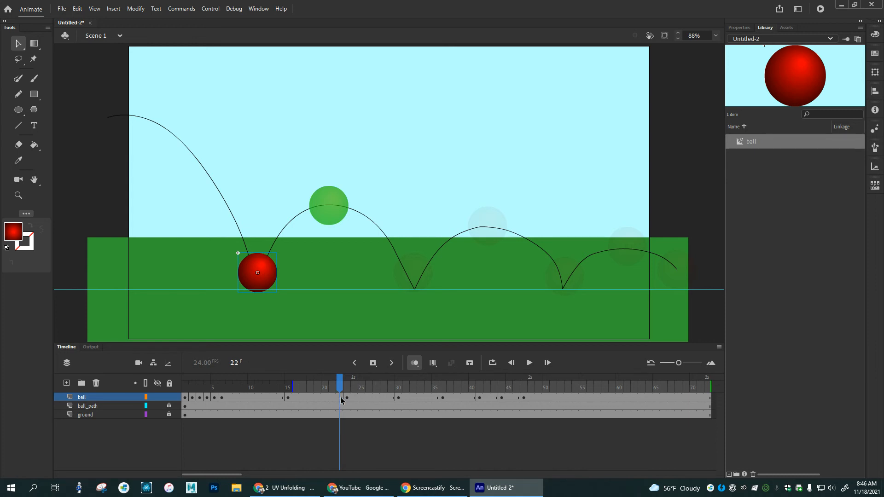
drag(253, 282, 306, 211)
click(330, 398)
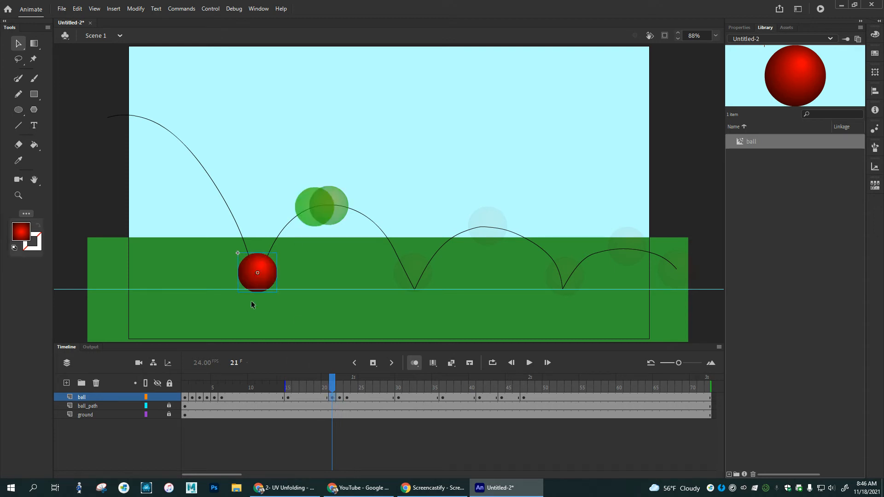
drag(272, 283, 304, 229)
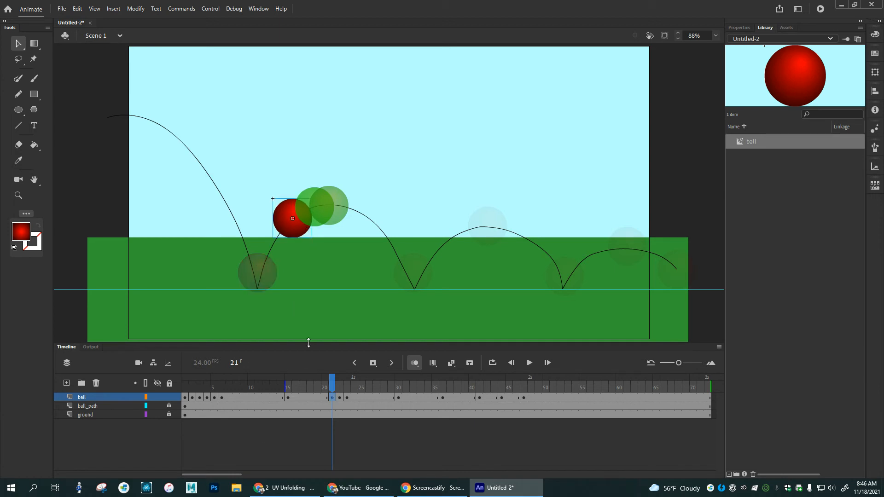
Step: Add ball keyframes at frames 24 and 25, placing the ball along the path just past the first bounce peak
drag(332, 384, 352, 384)
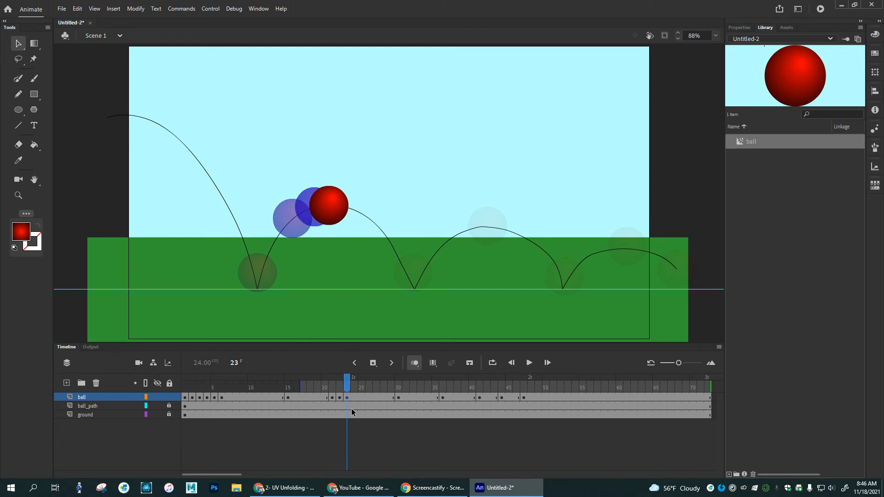
click(353, 383)
drag(333, 200, 342, 203)
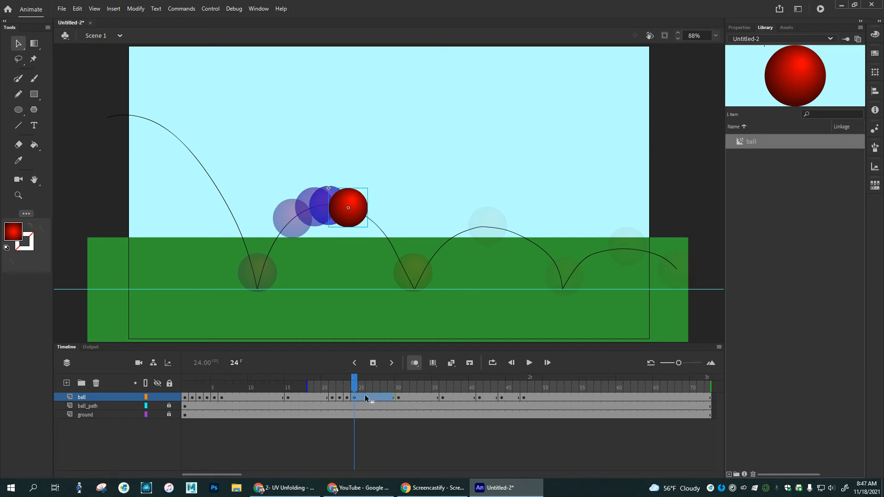
key(F6)
key(ctrl+z)
click(362, 398)
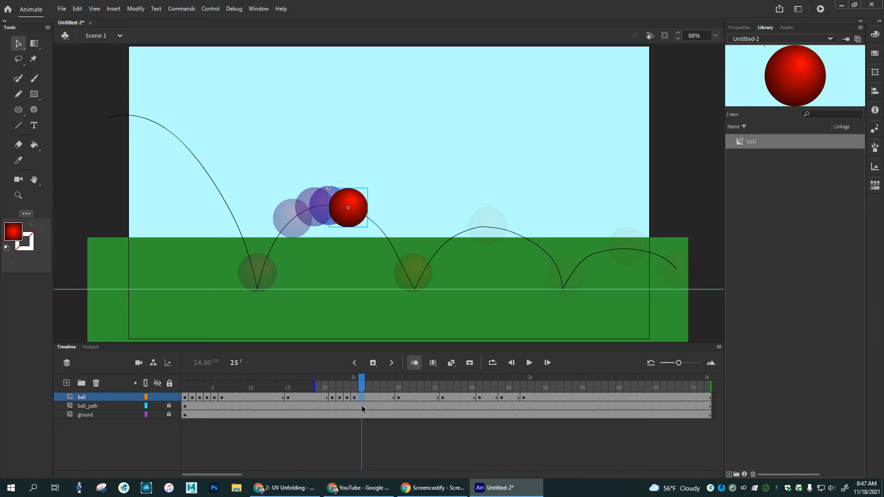
drag(365, 211, 385, 222)
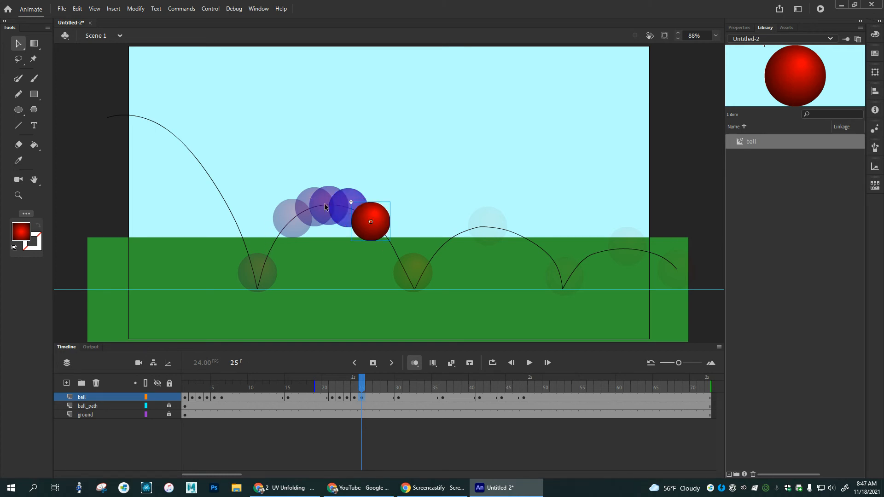
Step: Add a ball keyframe at frame 35 and place the ball on the path just before the second bounce peak
drag(364, 383, 443, 383)
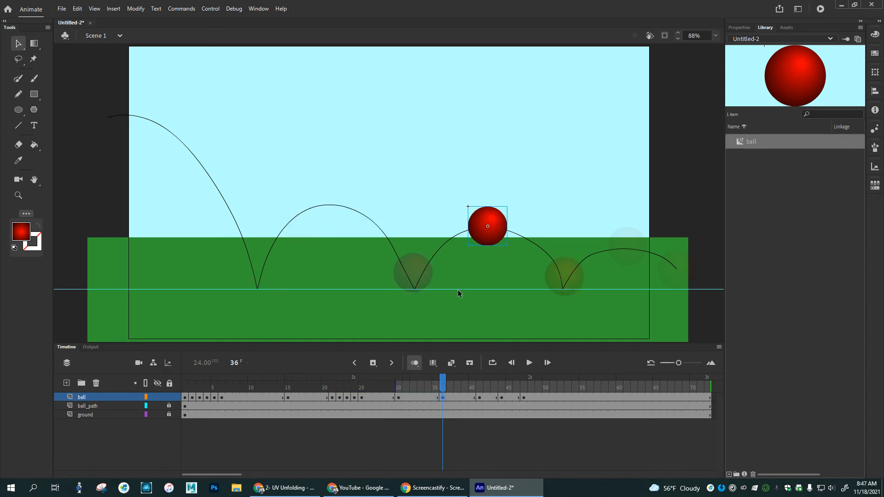
click(436, 397)
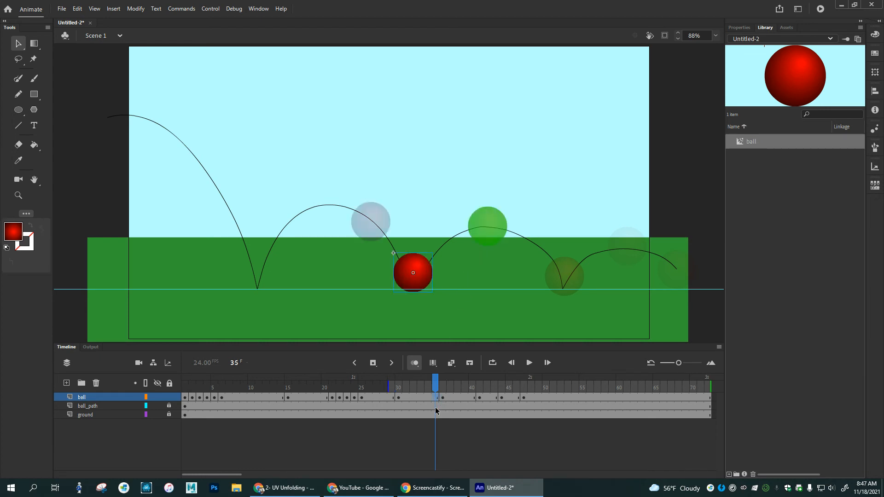
key(F6)
drag(426, 278, 482, 230)
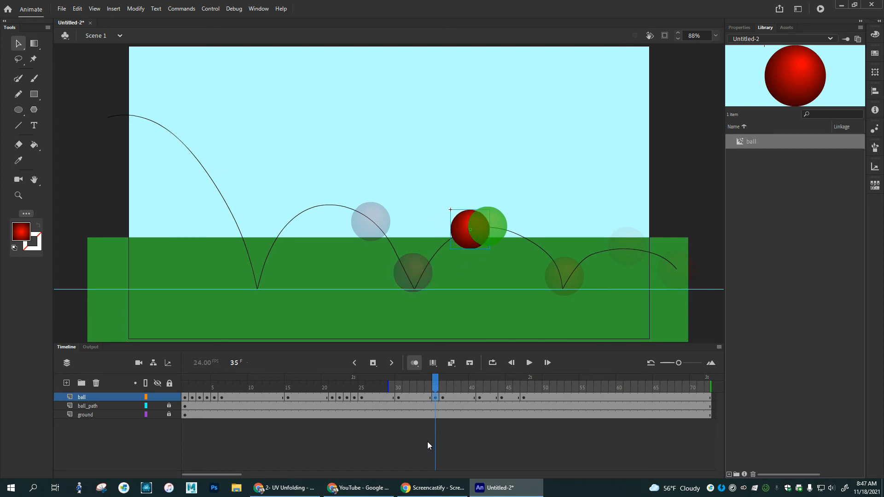
Step: Add ball keyframes at frames 37 and 38, placing the ball progressively further down the path past the second bounce peak
click(450, 398)
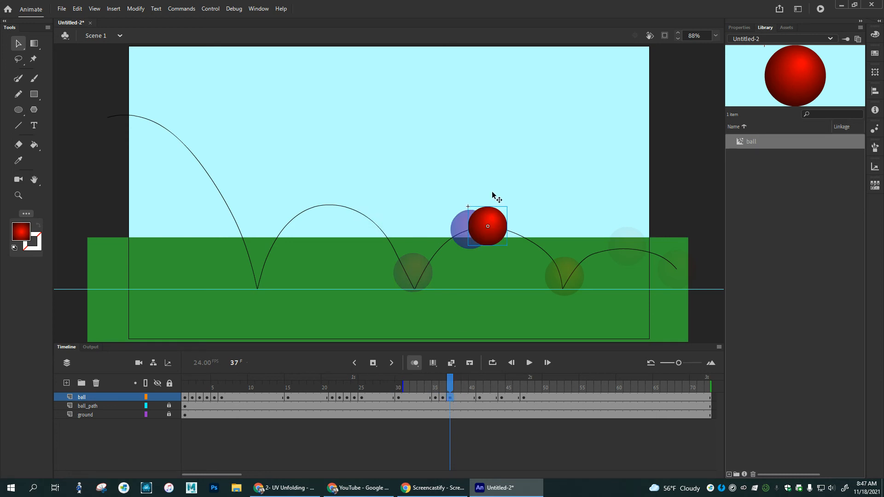
drag(504, 224, 525, 229)
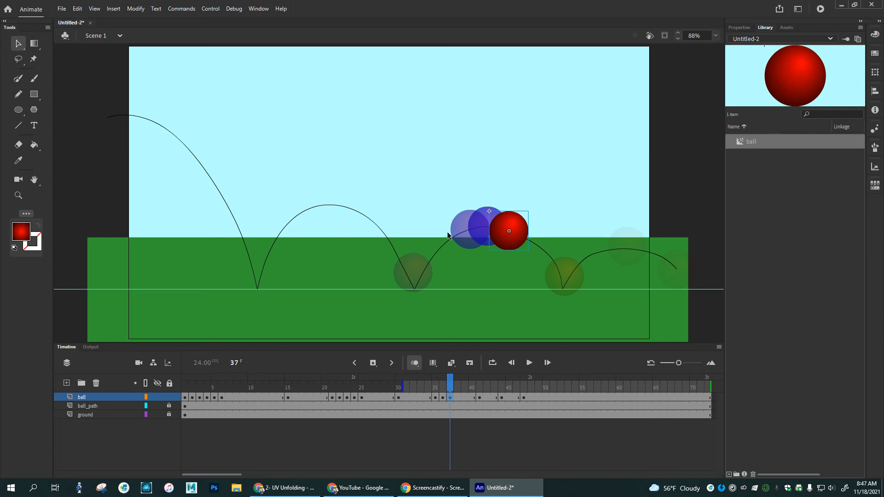
click(457, 386)
key(F6)
drag(523, 231, 542, 243)
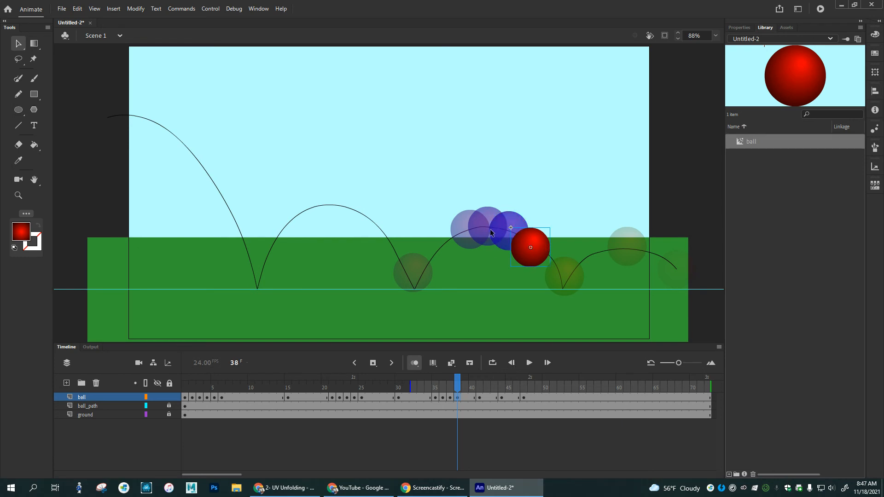
Step: Add a ball keyframe at frame 34 and place the ball lower on the rise toward the second bounce peak
drag(462, 382, 428, 387)
click(428, 399)
drag(419, 291, 450, 263)
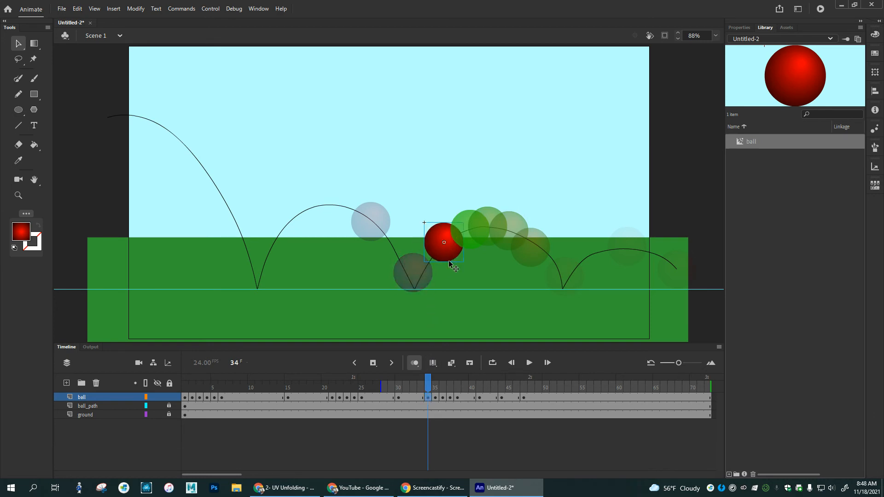
Step: Add a ball keyframe at frame 45 and place the ball on the path just past the last bounce peak
click(444, 384)
drag(444, 383, 488, 392)
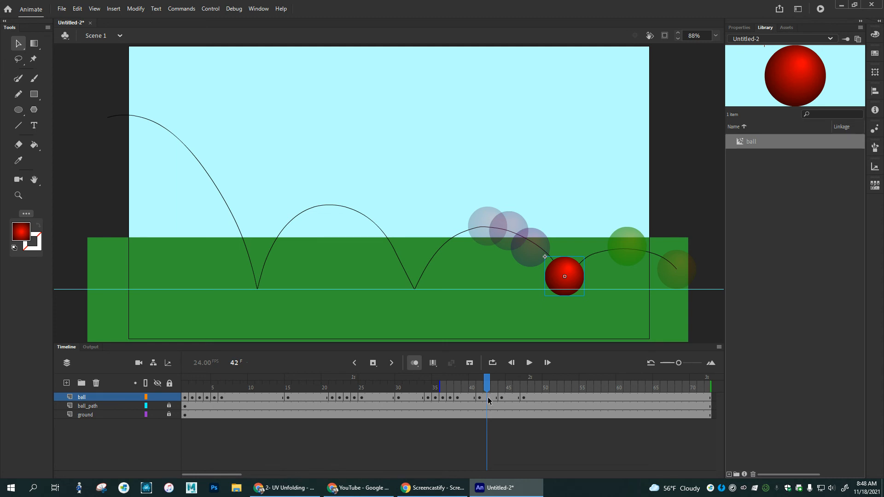
click(494, 398)
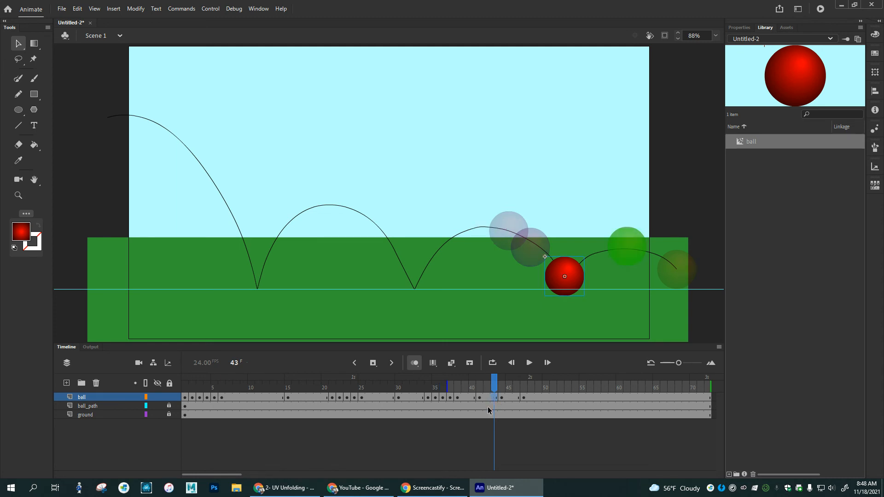
click(502, 386)
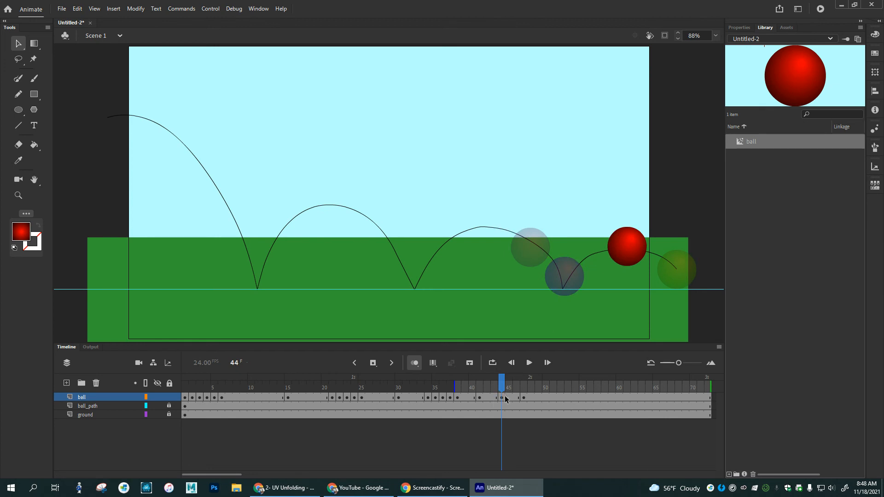
click(509, 398)
drag(627, 259, 649, 262)
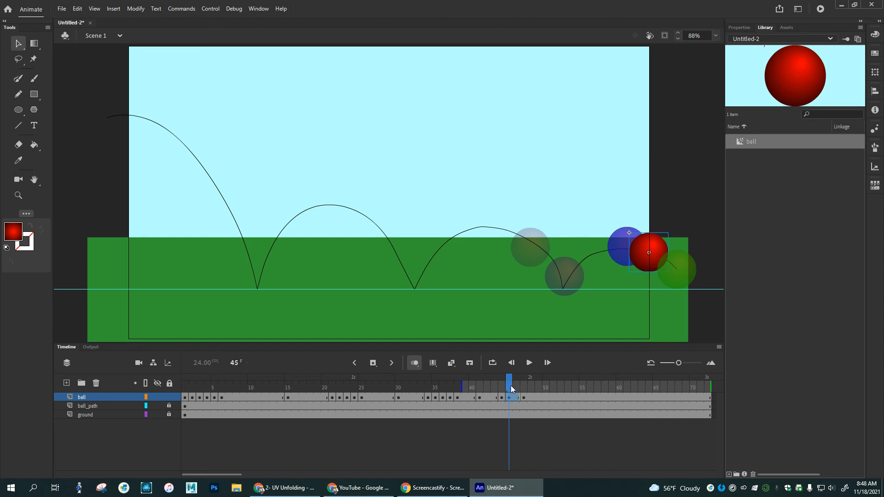
Step: Add a ball keyframe at frame 43 with the ball just before the last bounce peak, and return the playhead to frame 1
click(496, 388)
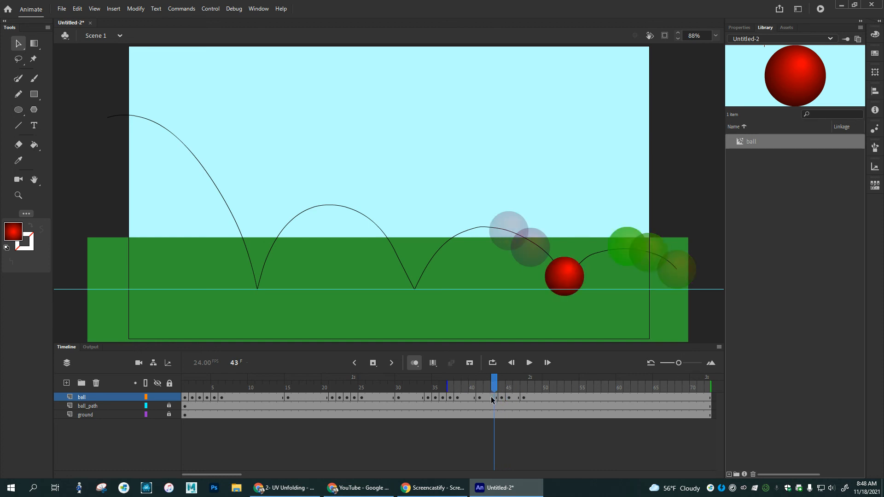
drag(580, 289, 613, 266)
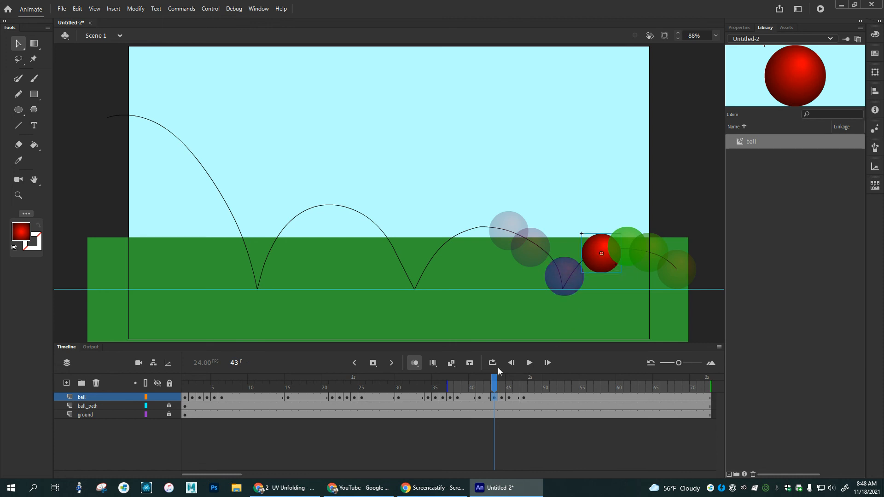
drag(495, 386, 259, 389)
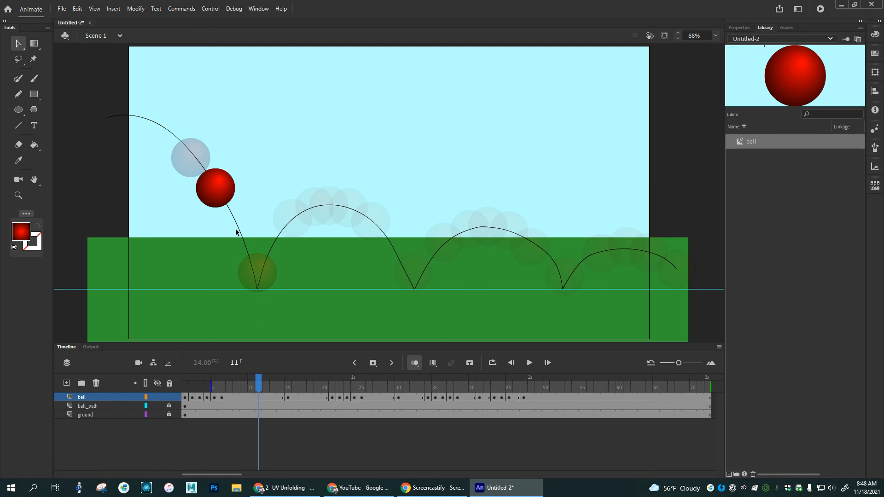
drag(256, 385, 186, 394)
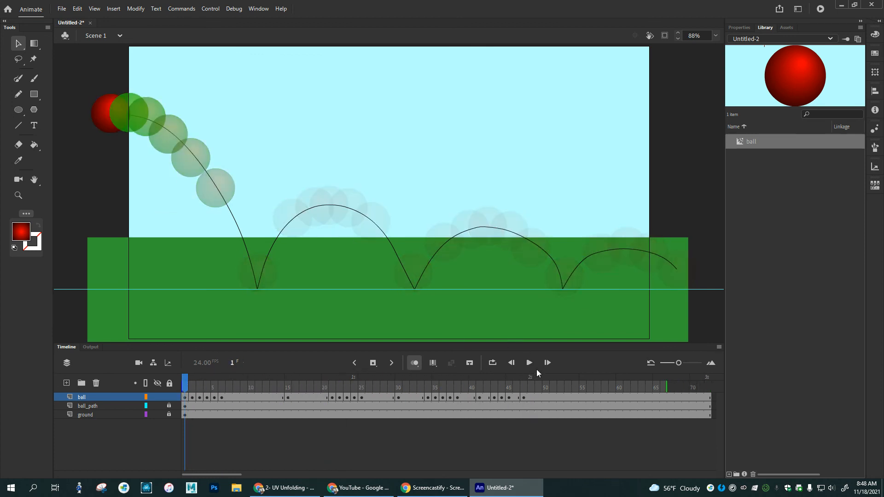
Step: Play back the bounce animation, looping it over the whole timeline from frame 1 to the end, and stop playback
click(529, 364)
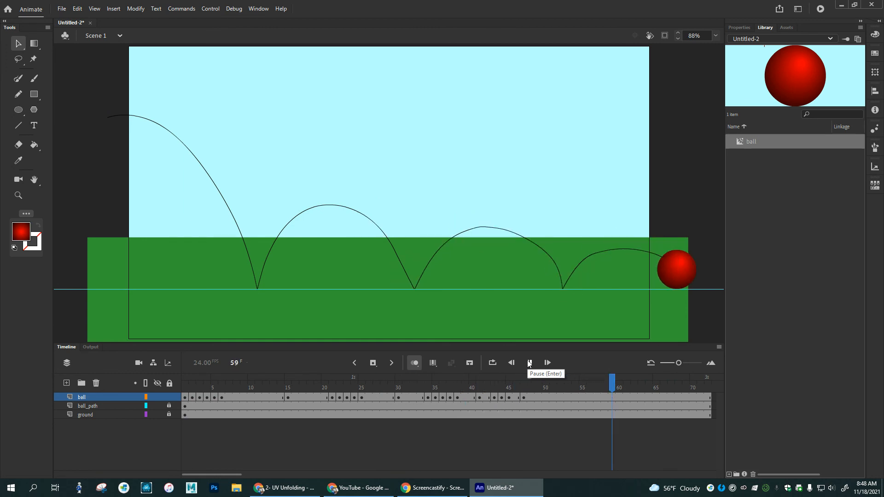
click(495, 363)
click(529, 363)
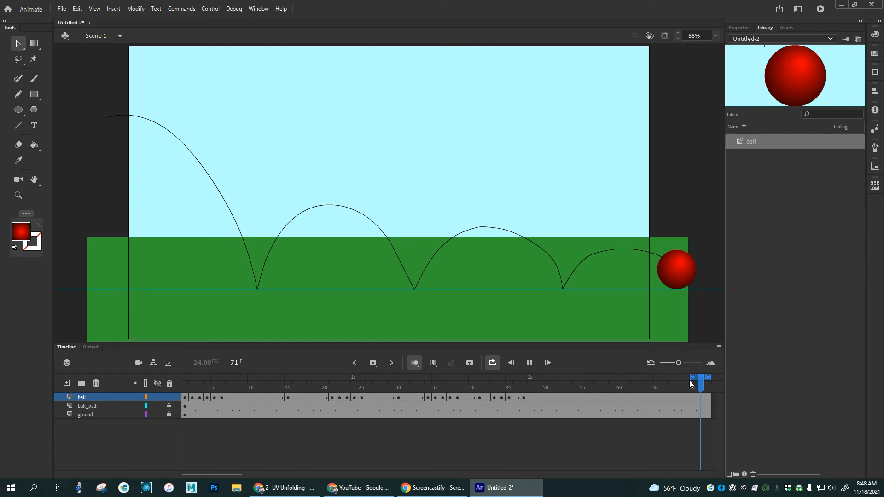
drag(695, 379, 184, 380)
click(530, 363)
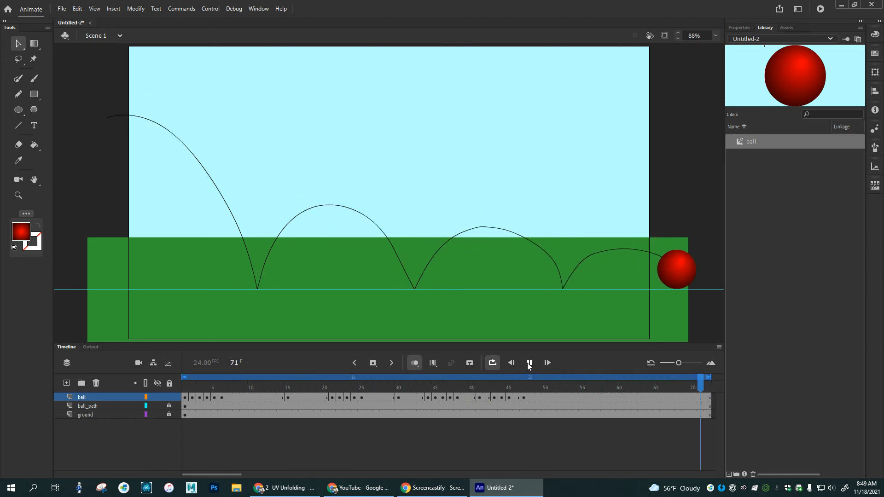
click(529, 363)
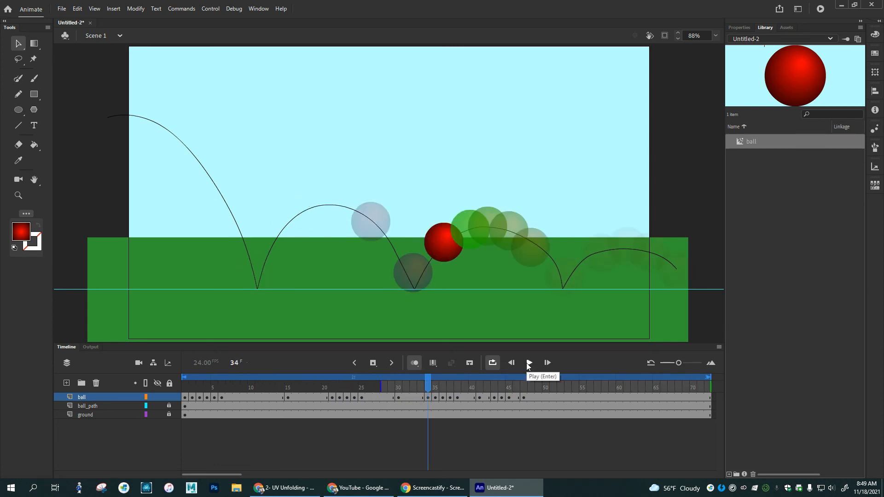
Step: Preview the bounce by testing the movie in its own window, close the preview, and turn off timeline looping
key(ctrl+Return)
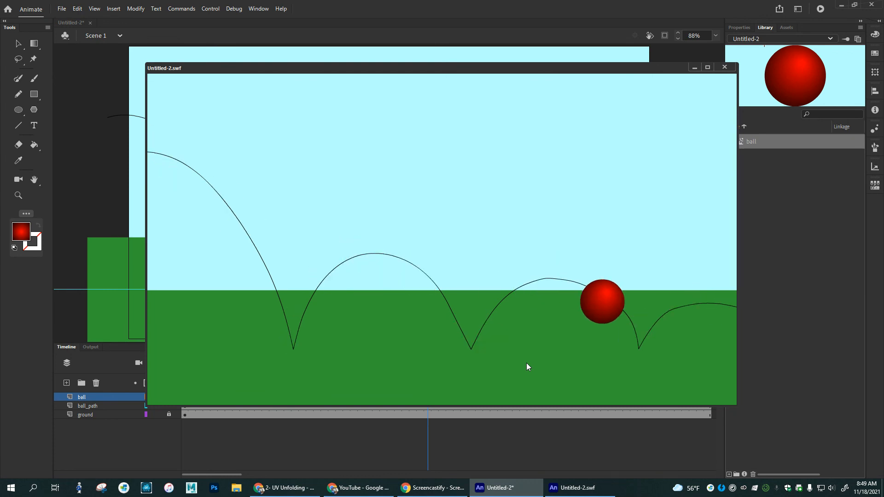
click(724, 66)
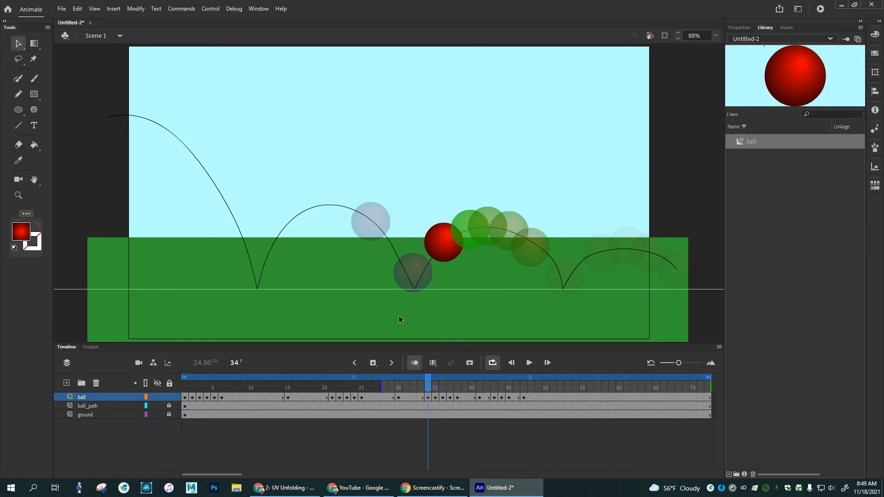
click(492, 364)
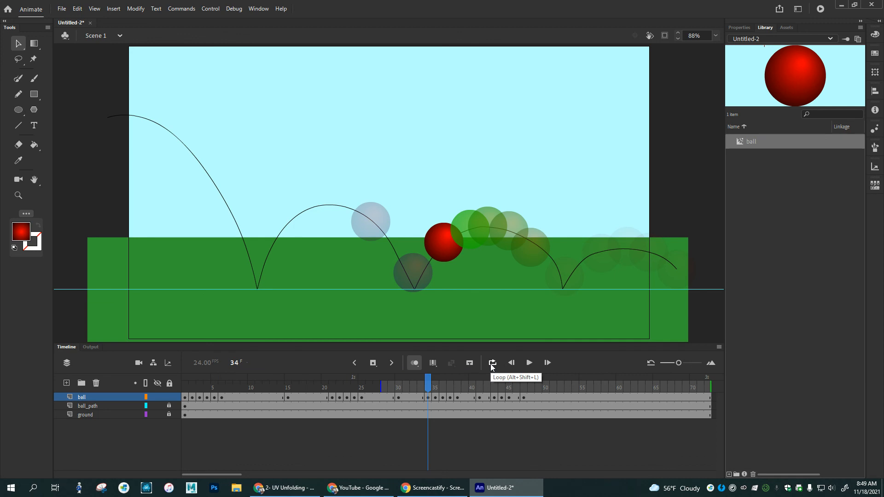